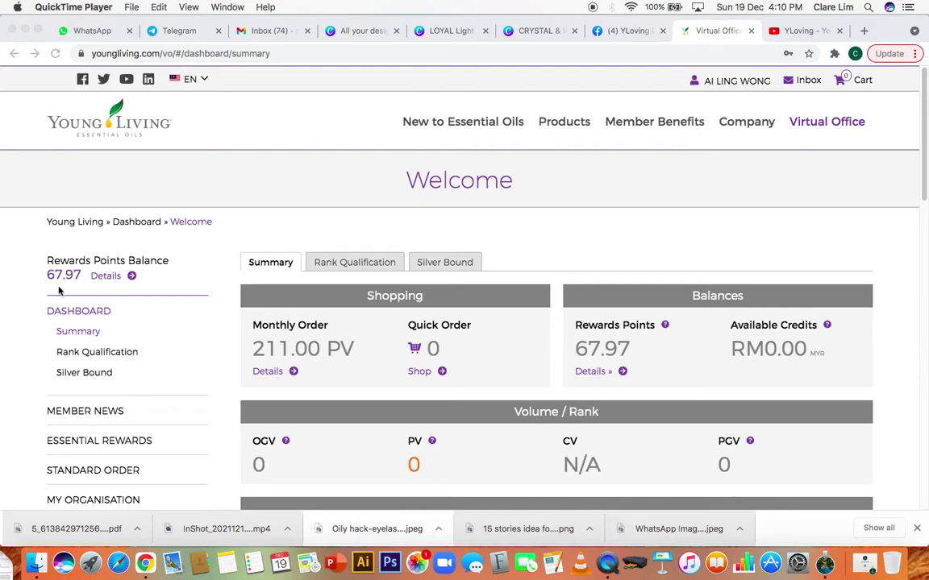
Step: Open the Rewards Points details showing the 67.97 balance and 42.27 points expiring 15 Nov 2022
left_click(105, 280)
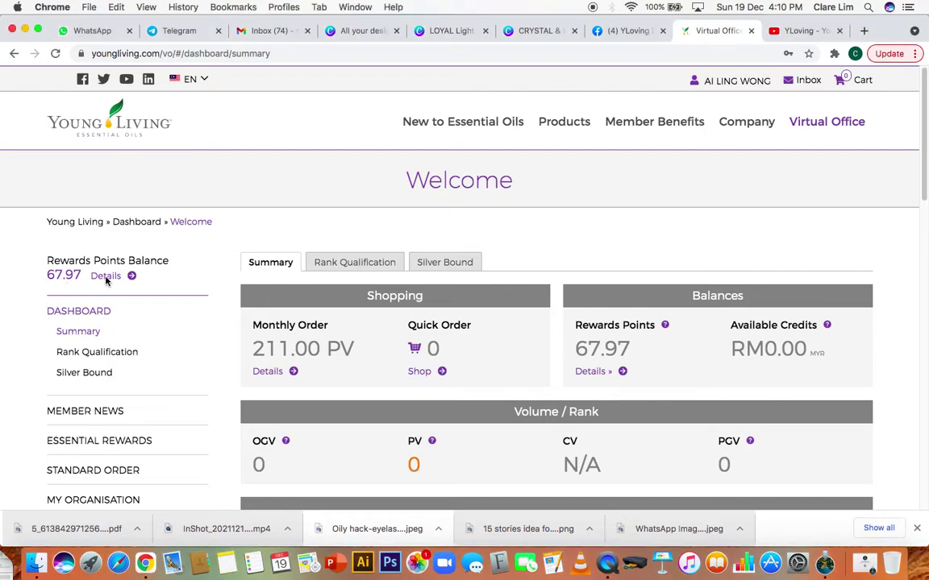
left_click(105, 277)
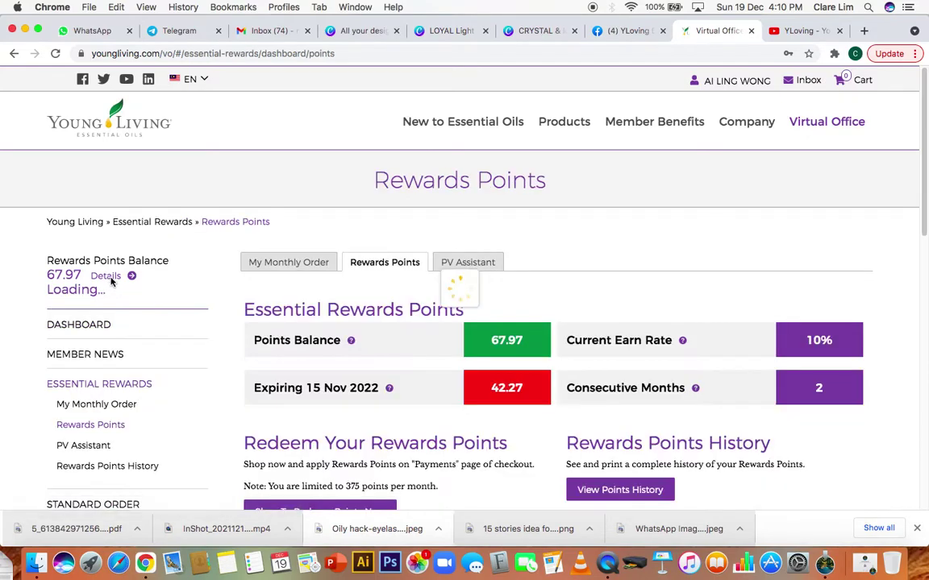
scroll(225, 308, "down", 1)
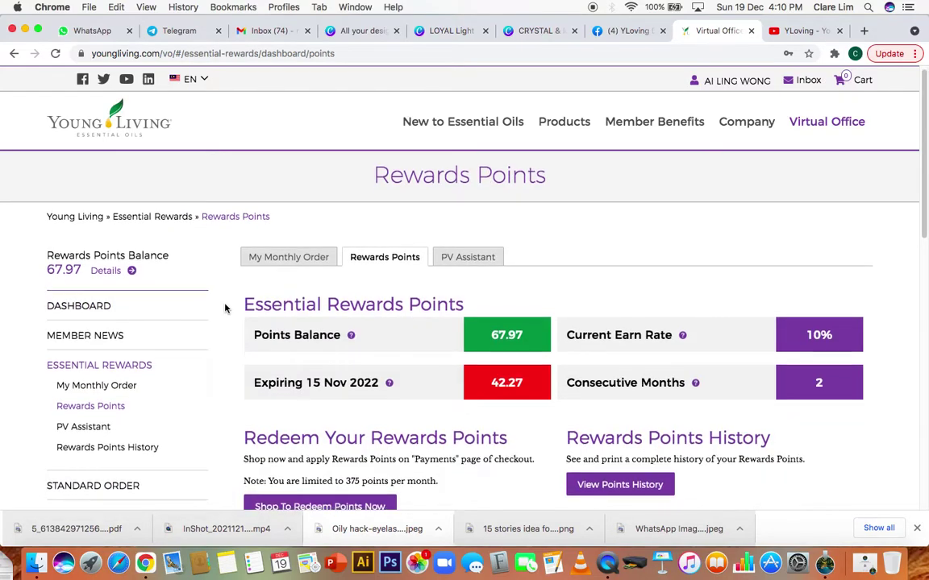
scroll(225, 309, "down", 2)
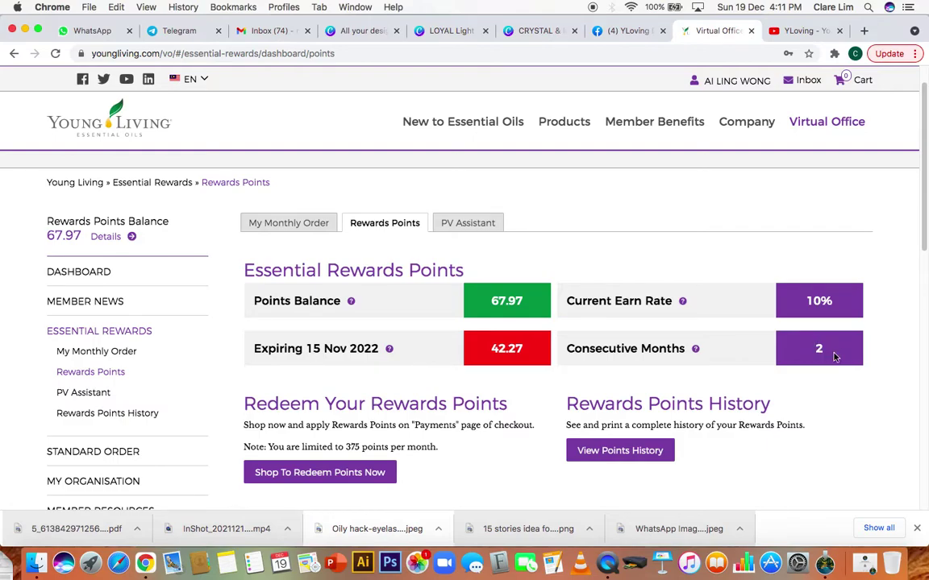
scroll(489, 384, "down", 1)
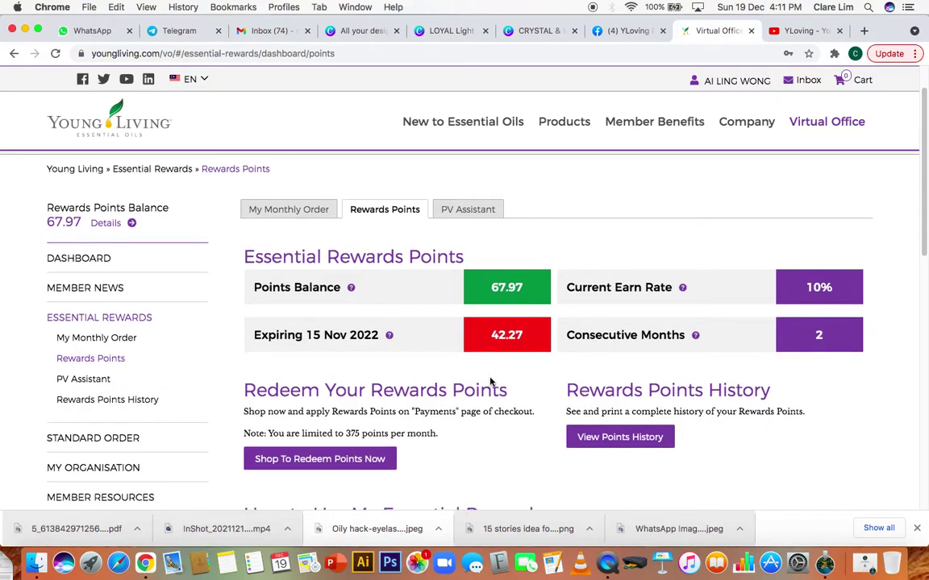
scroll(489, 382, "down", 3)
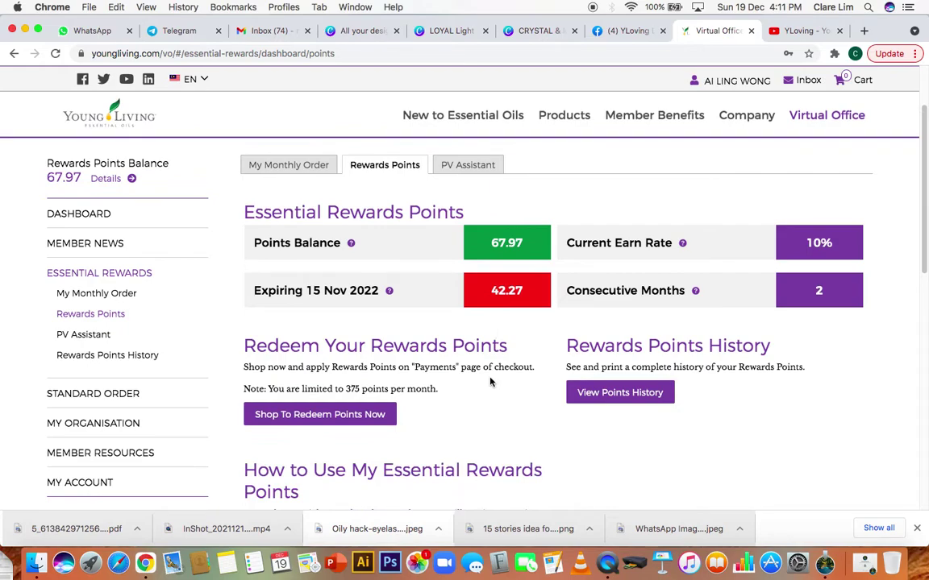
Step: Start Shop To Redeem Points Now and accept the redemption notice to browse Standard Order categories
left_click(337, 416)
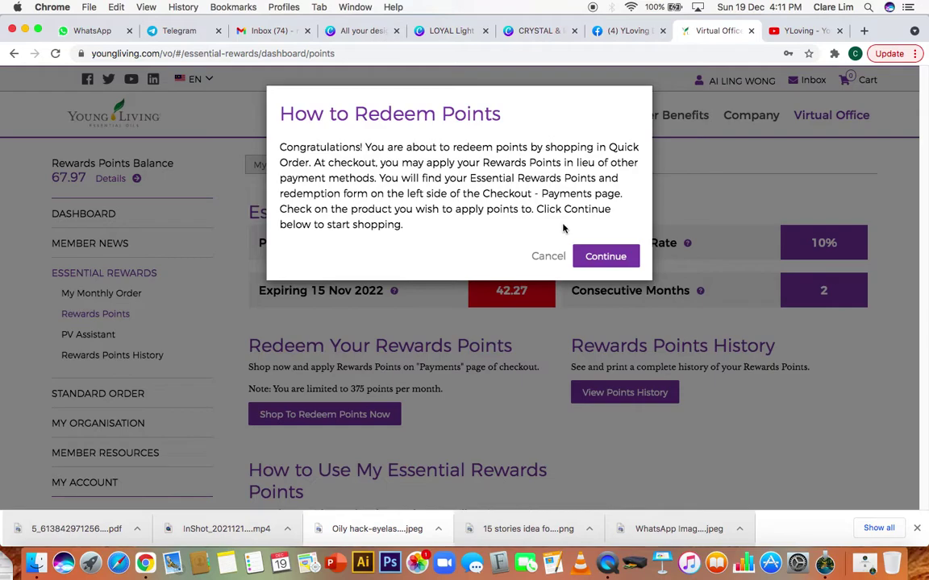
left_click(607, 258)
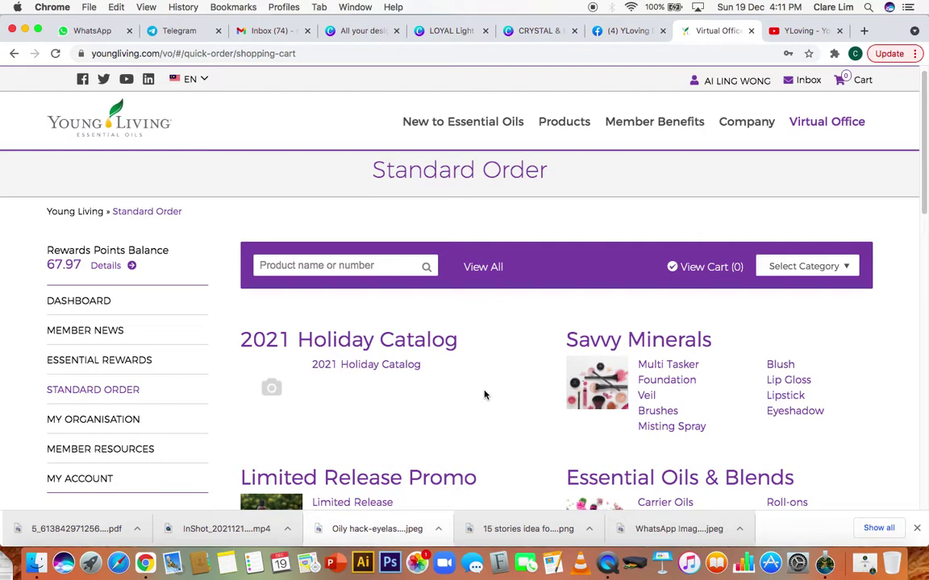
scroll(484, 395, "down", 5)
scroll(485, 395, "down", 3)
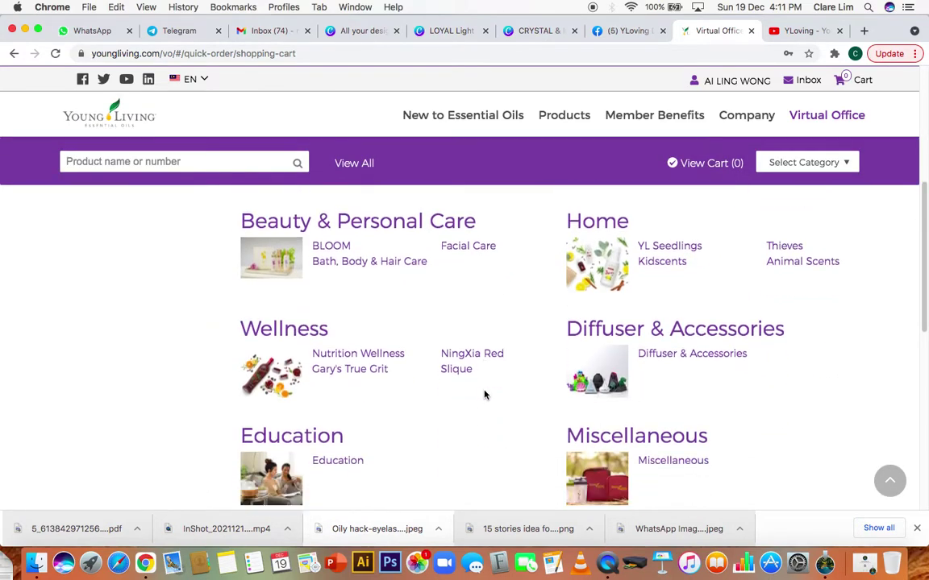
scroll(485, 395, "up", 10)
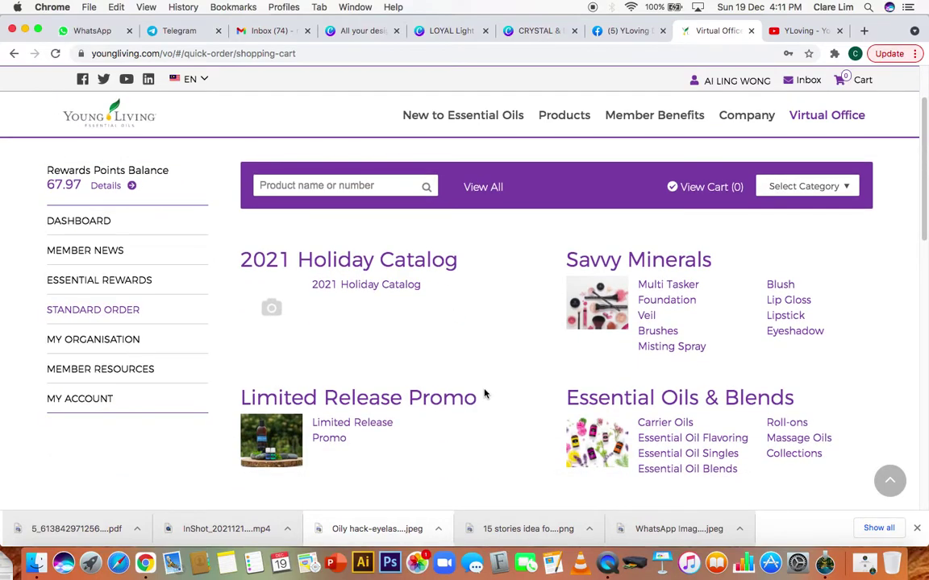
scroll(484, 395, "down", 1)
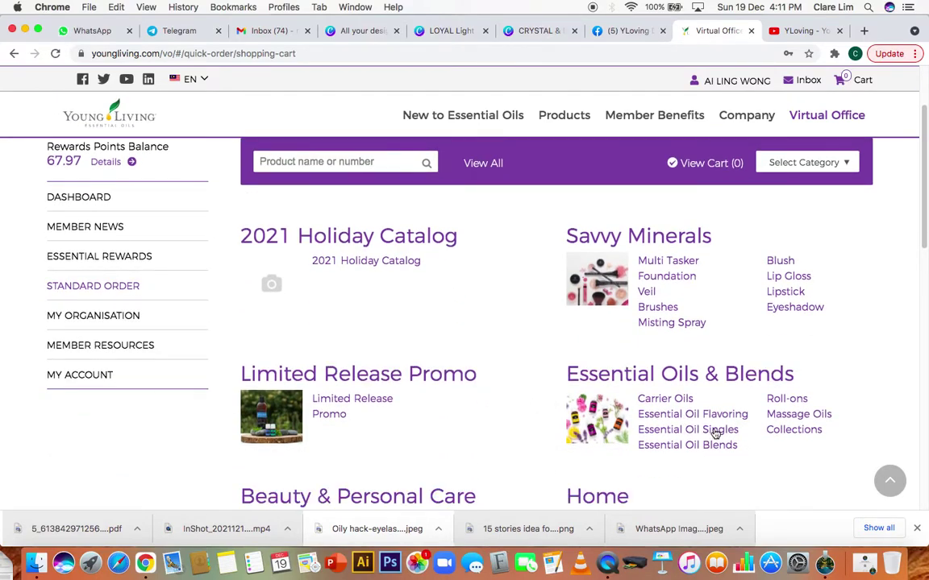
scroll(756, 434, "down", 3)
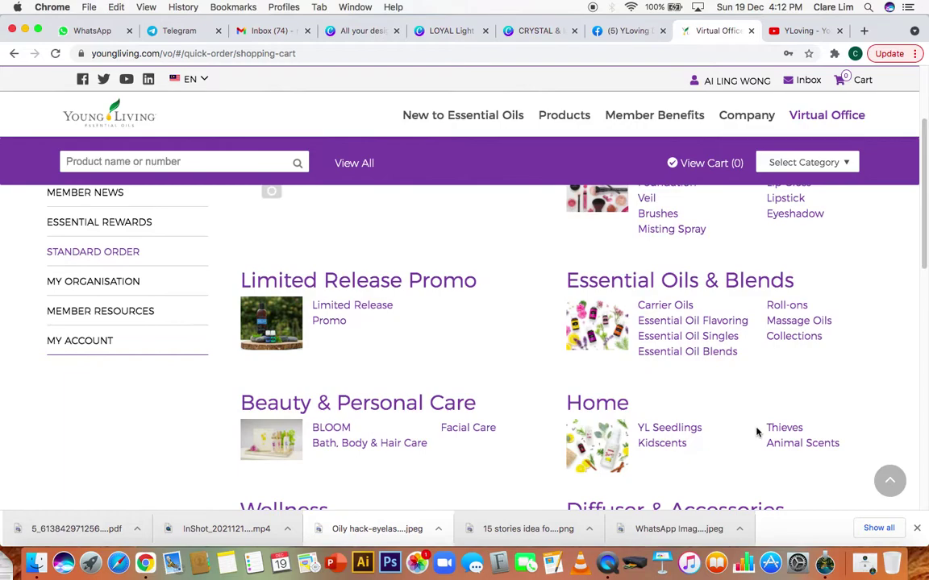
Step: From Essential Oil Blends, add Believe 15ml so the cart holds one item
left_click(716, 354)
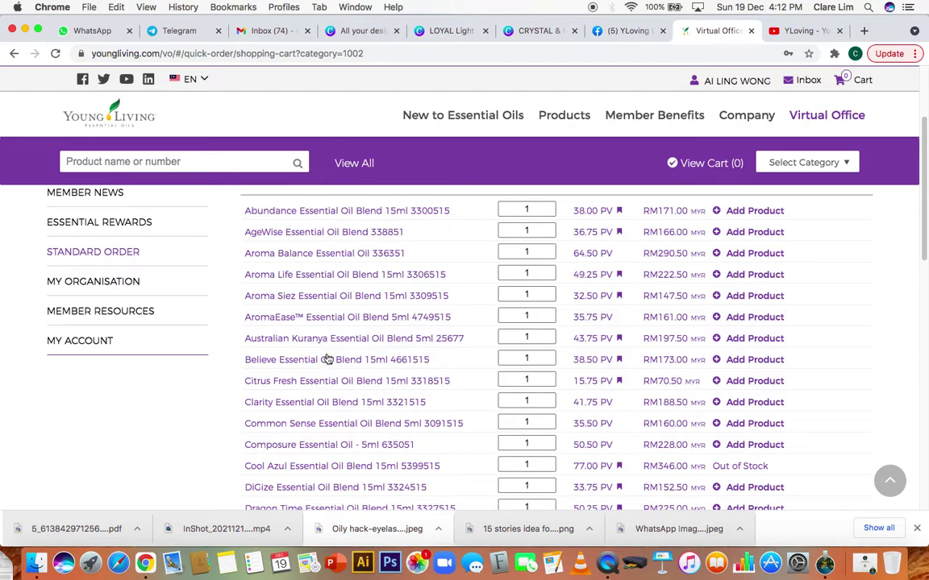
left_click(742, 360)
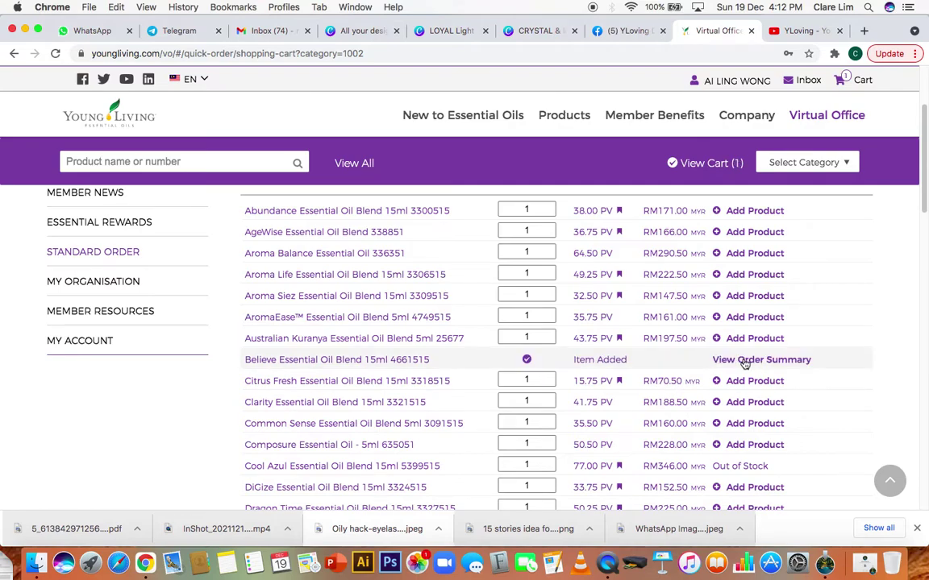
scroll(744, 365, "down", 3)
scroll(744, 365, "down", 13)
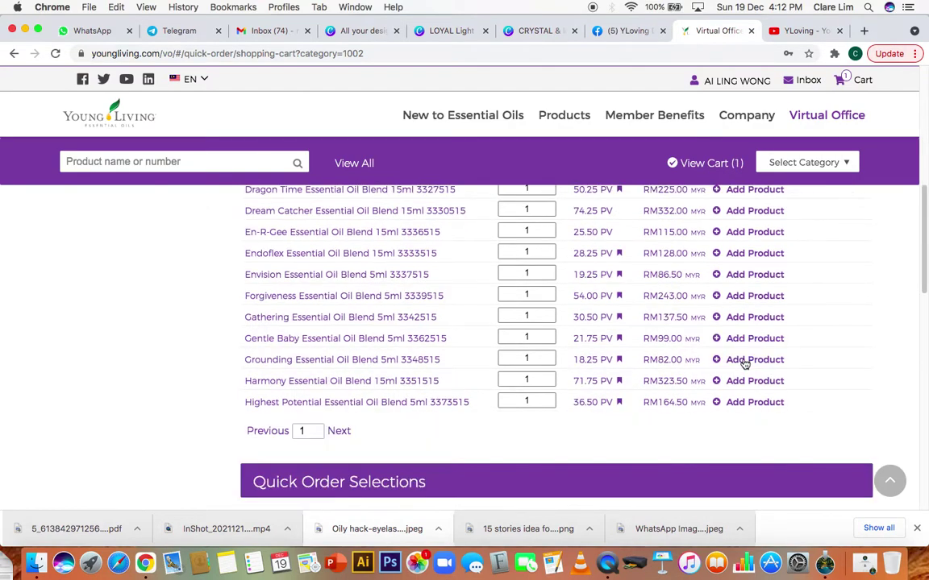
scroll(744, 364, "down", 1)
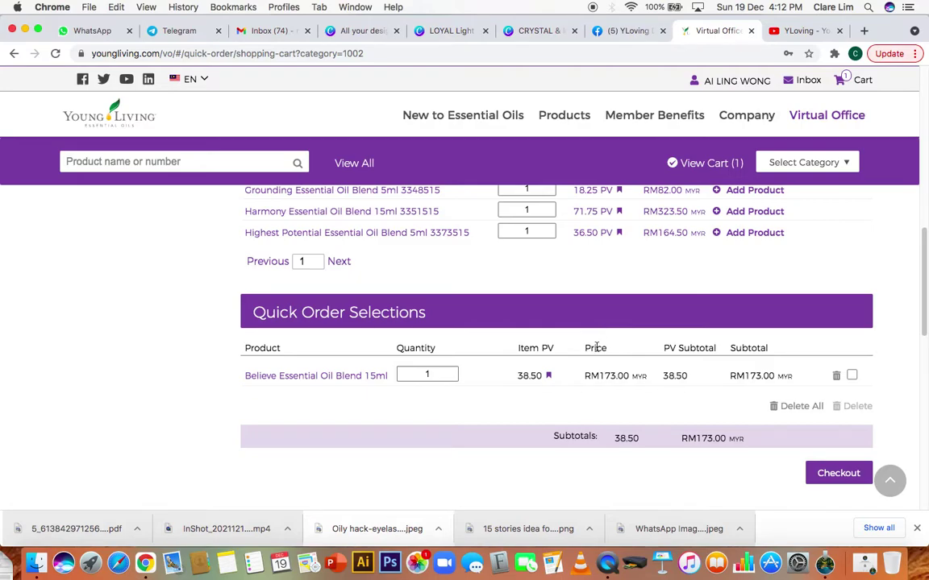
scroll(597, 347, "up", 5)
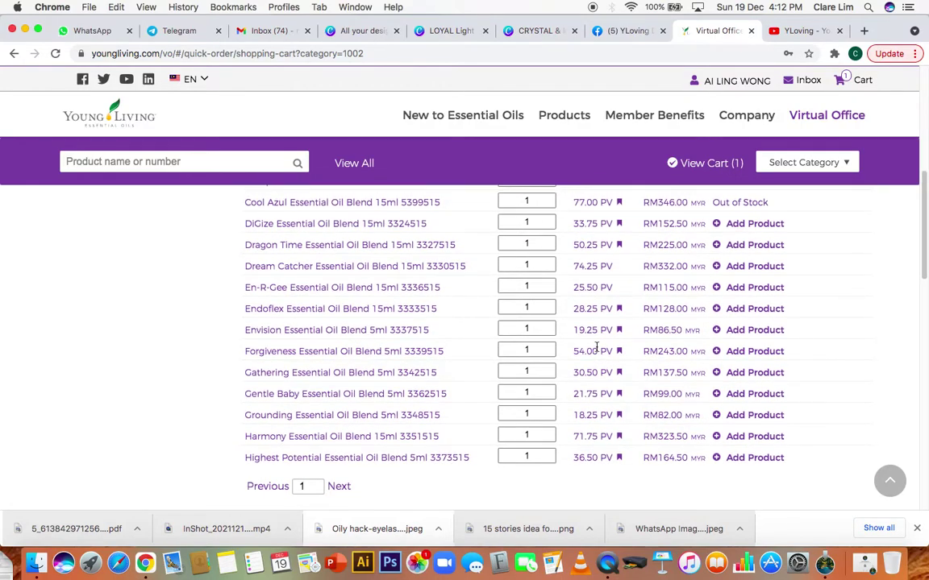
scroll(596, 347, "up", 2)
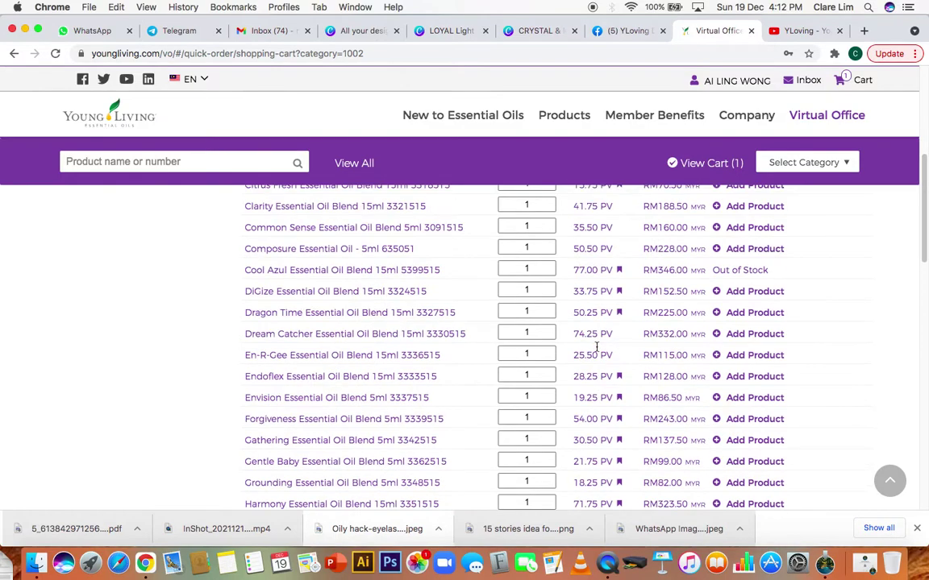
scroll(597, 347, "up", 5)
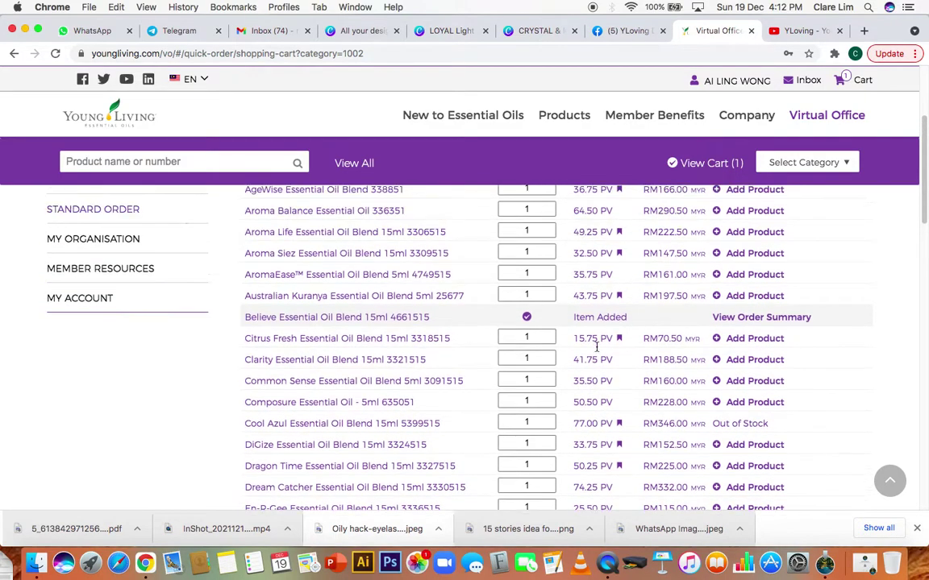
scroll(596, 348, "up", 2)
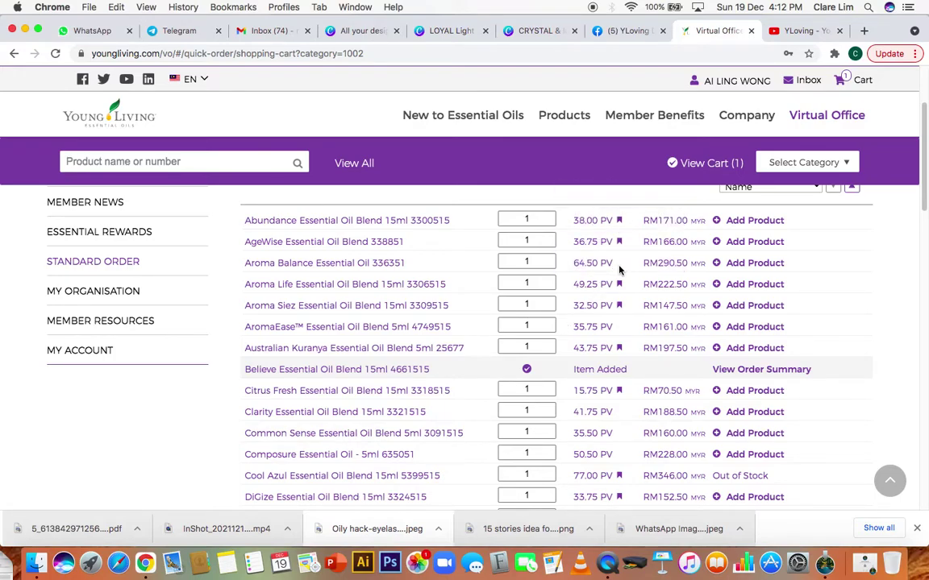
mouse_move(620, 223)
Step: Add Citrus Fresh Essential Oil Blend 15ml, bringing the cart to RM243.50 and 54.25 PV
scroll(574, 419, "down", 1)
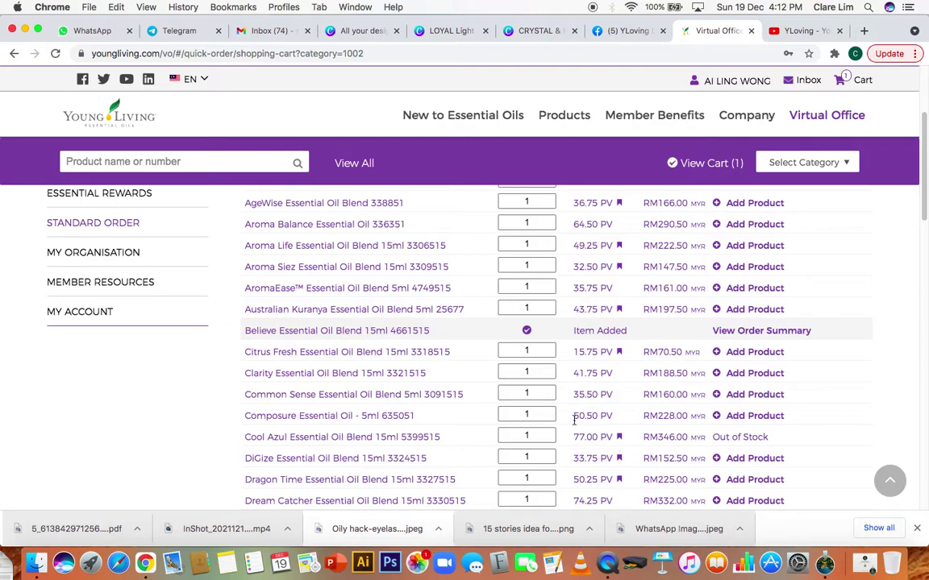
left_click(743, 356)
scroll(743, 355, "down", 5)
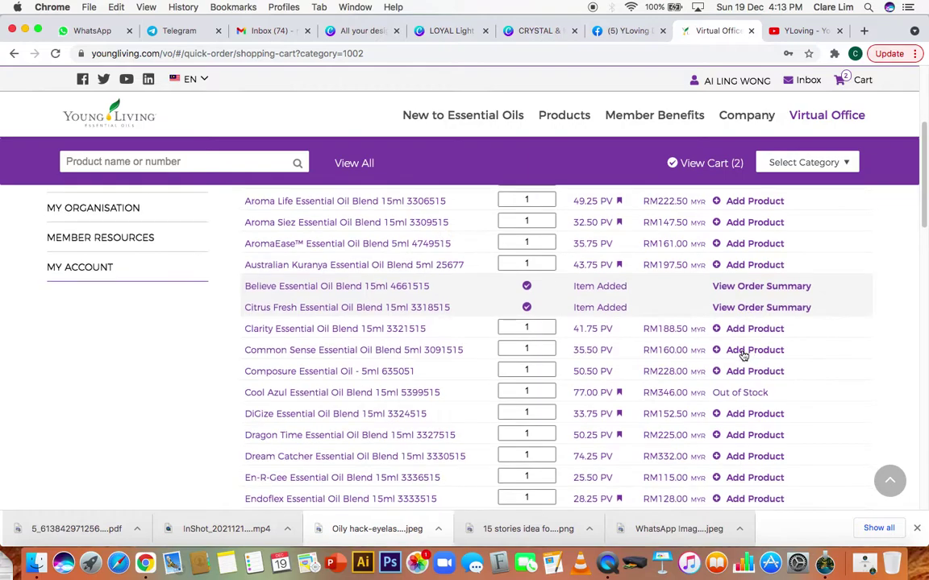
scroll(743, 356, "down", 4)
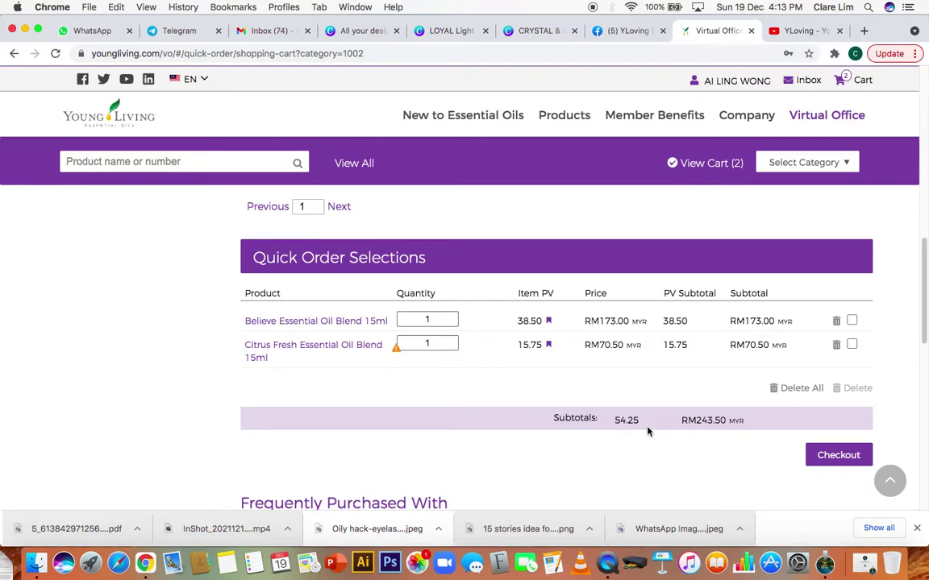
scroll(647, 431, "up", 10)
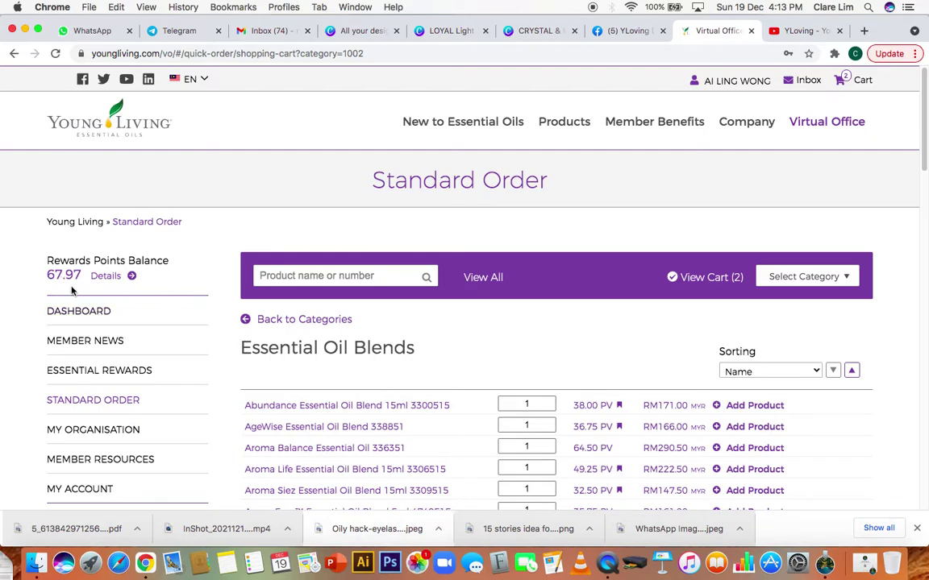
scroll(449, 354, "down", 10)
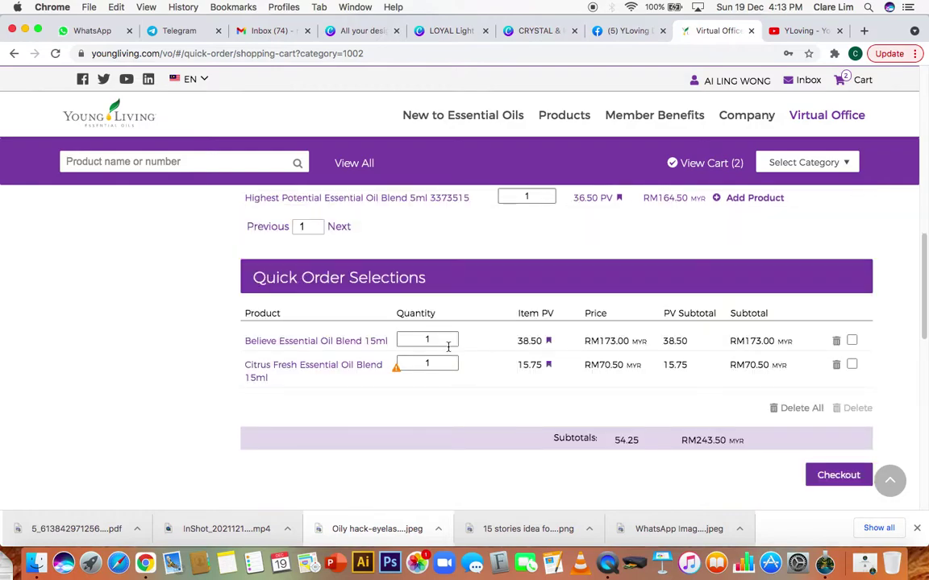
scroll(449, 347, "up", 15)
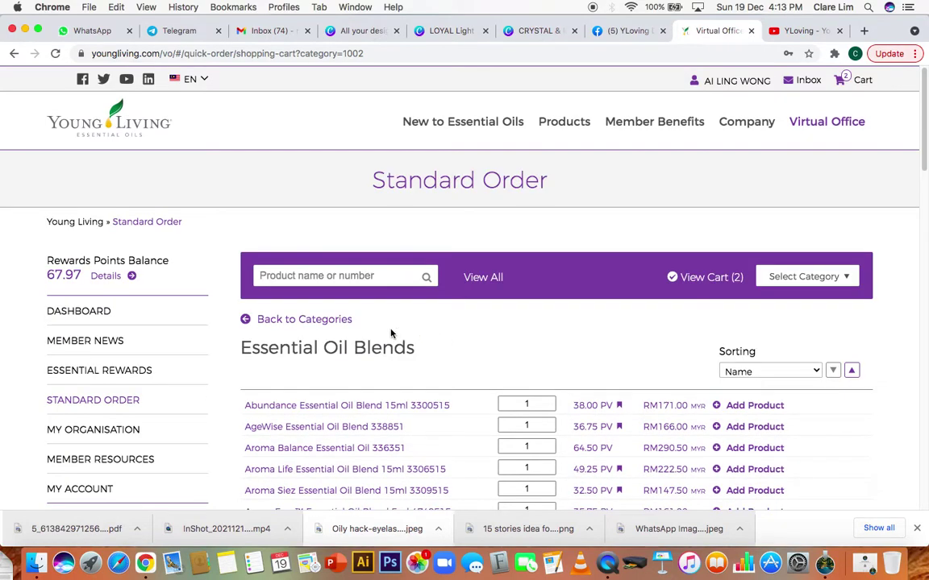
Step: Add Lip Balm - Lavender 4.2g from Facial Care and go to checkout with RM261.00 total
left_click(342, 321)
scroll(583, 418, "down", 5)
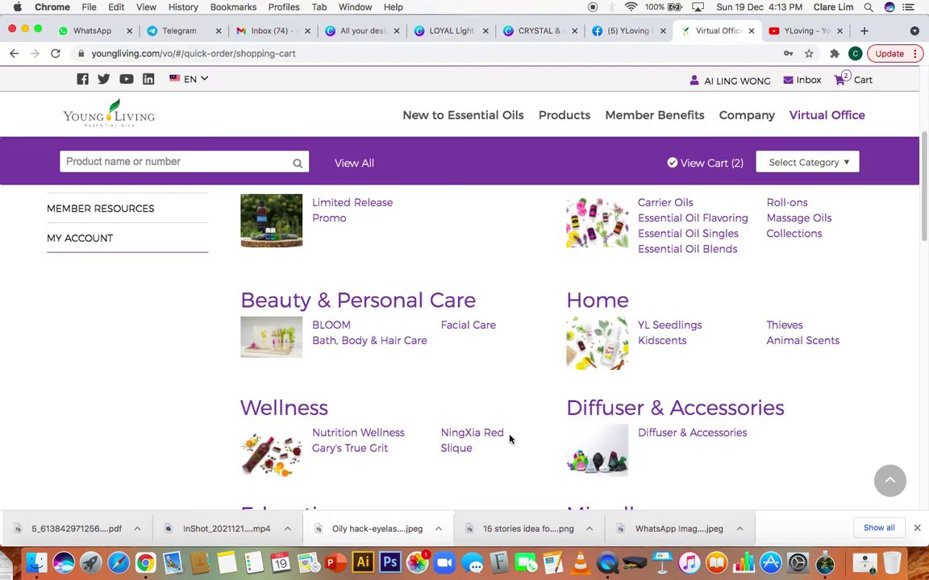
scroll(510, 440, "down", 1)
scroll(510, 441, "down", 1)
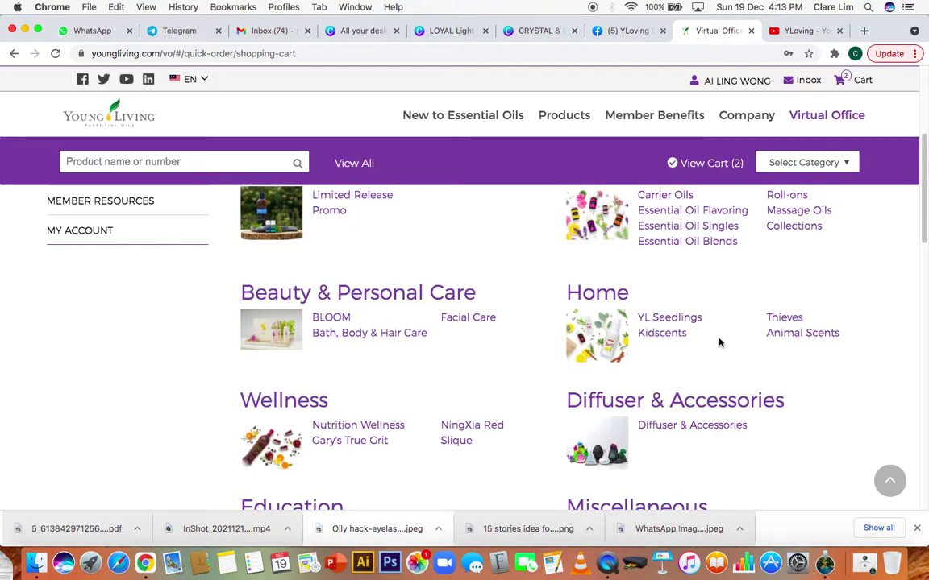
scroll(676, 379, "down", 3)
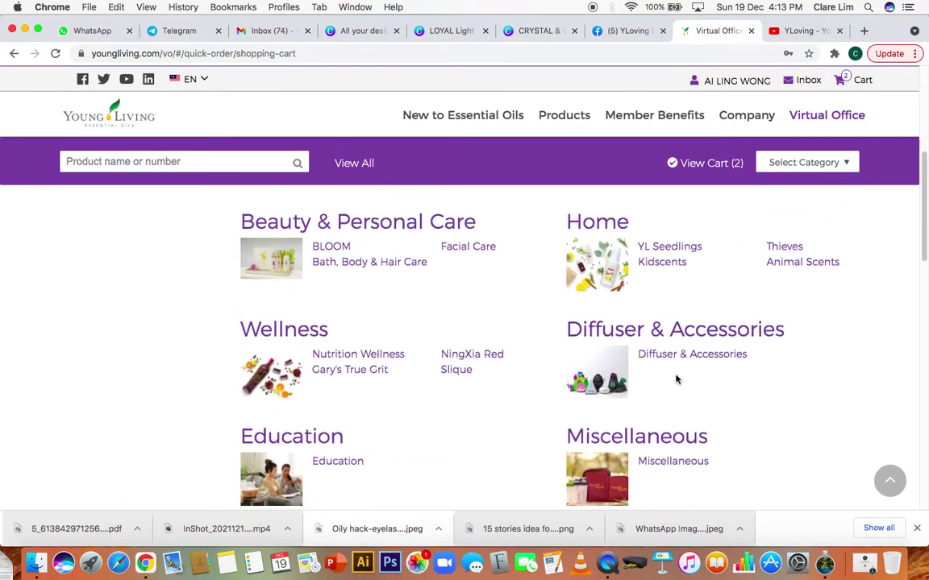
left_click(486, 254)
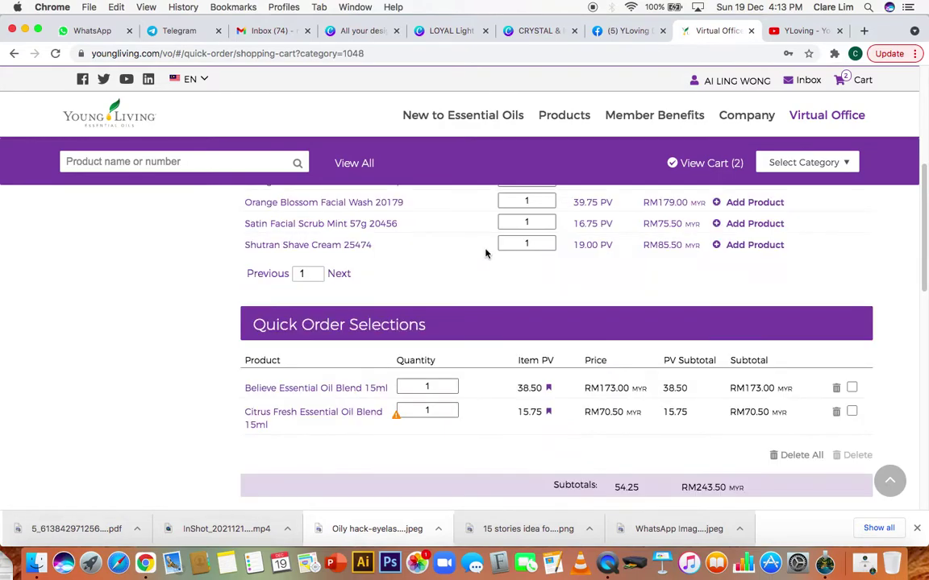
scroll(513, 307, "up", 5)
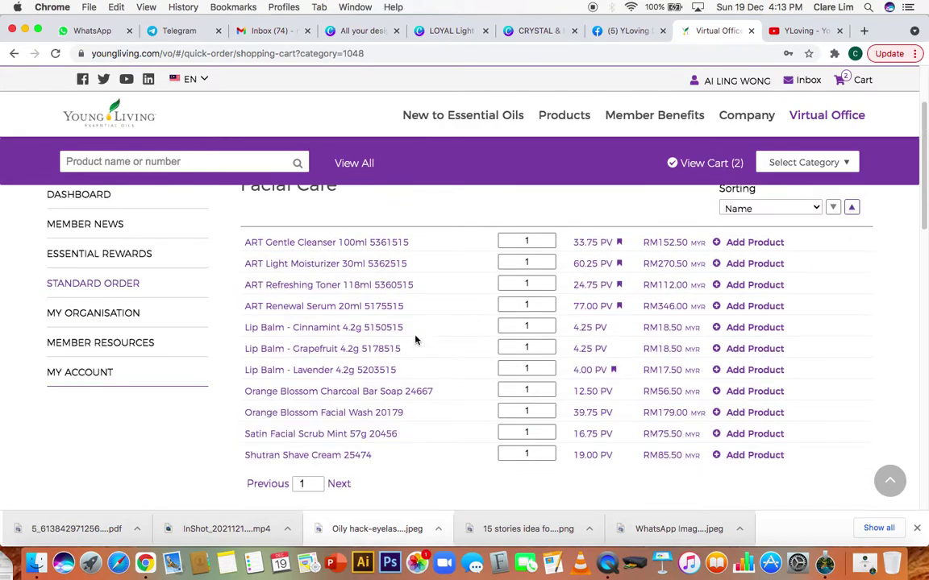
left_click(752, 371)
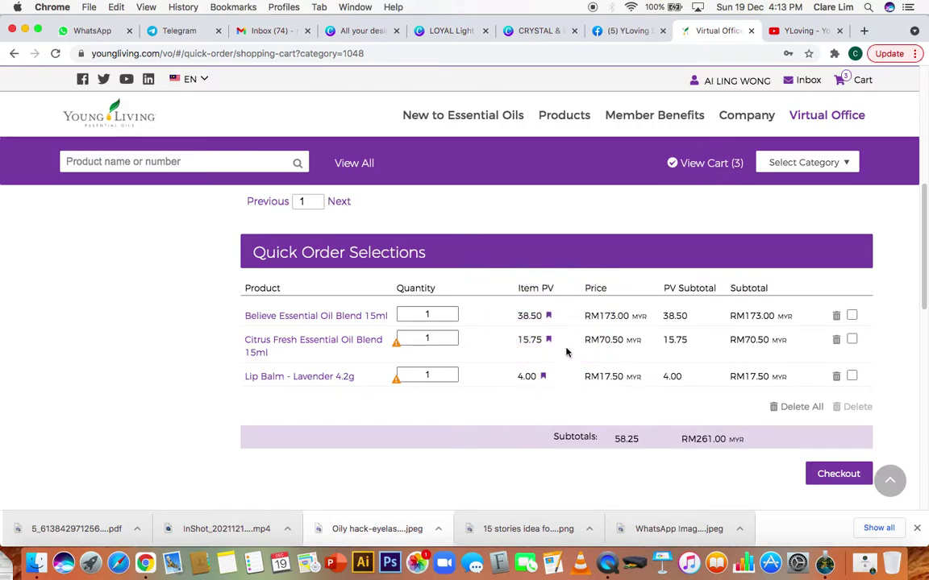
left_click(840, 476)
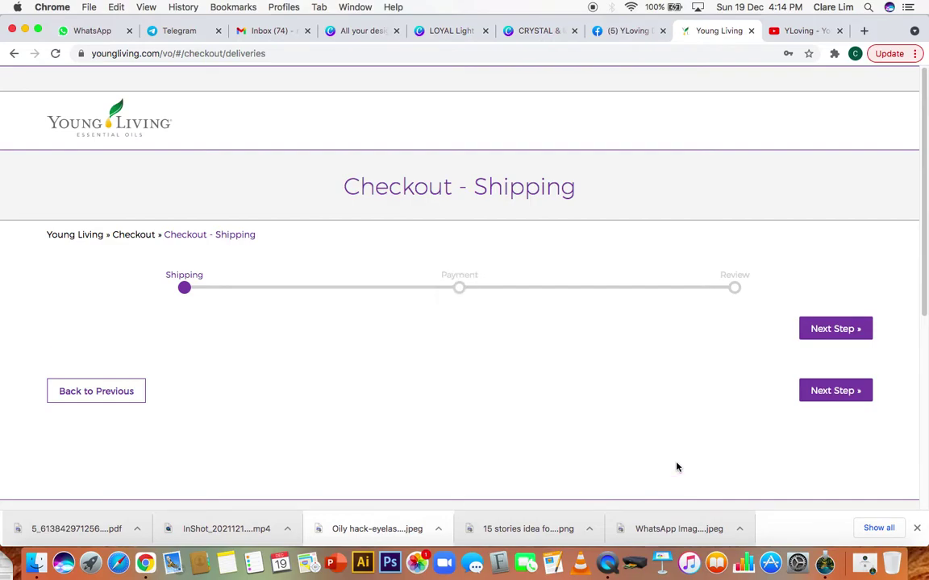
Step: Choose Local Delivery - Standard RM20.00 as the primary delivery's shipping method
scroll(678, 467, "down", 3)
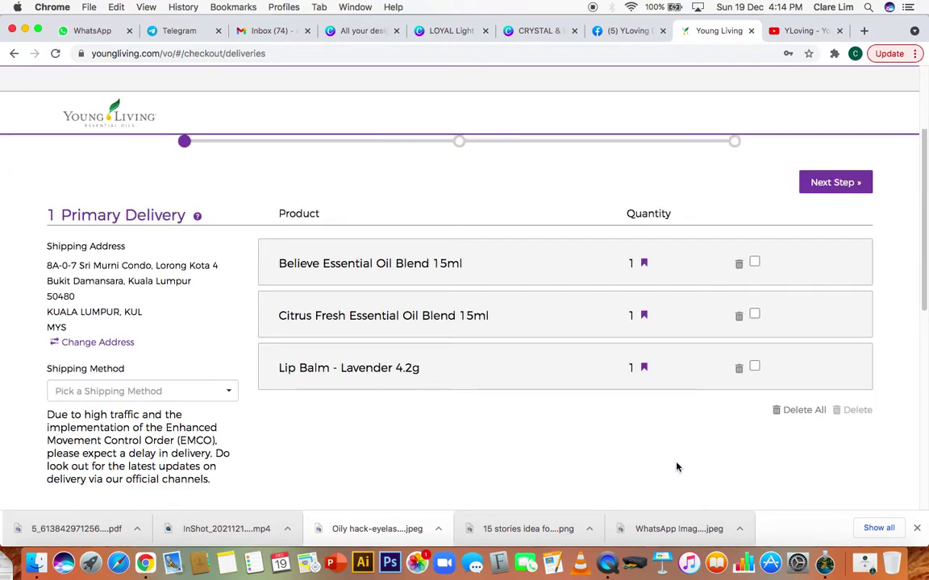
scroll(677, 466, "down", 1)
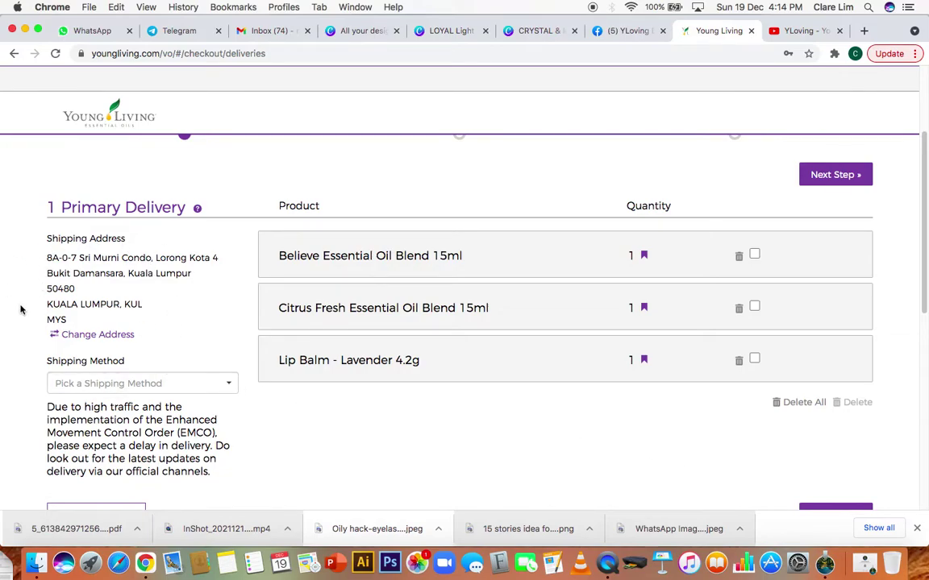
left_click(167, 384)
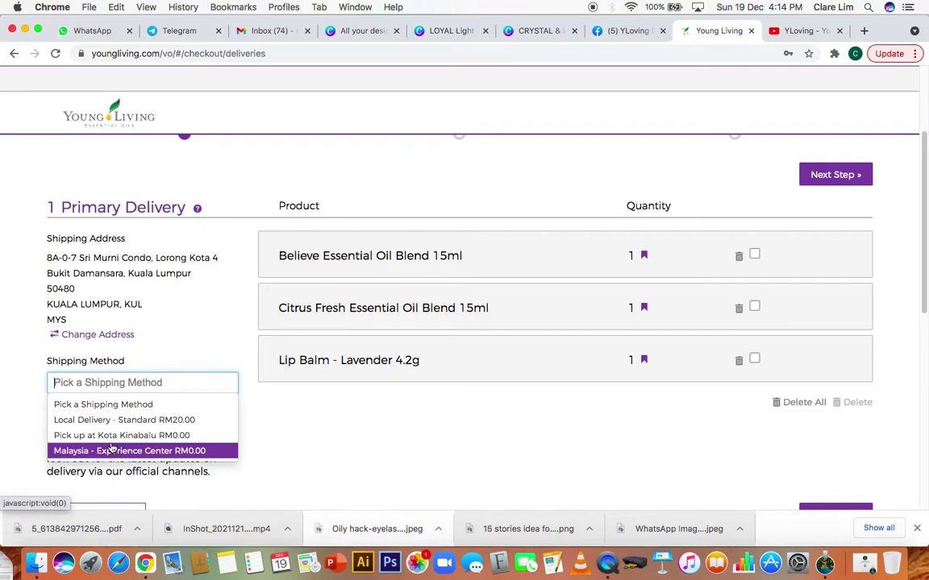
left_click(101, 421)
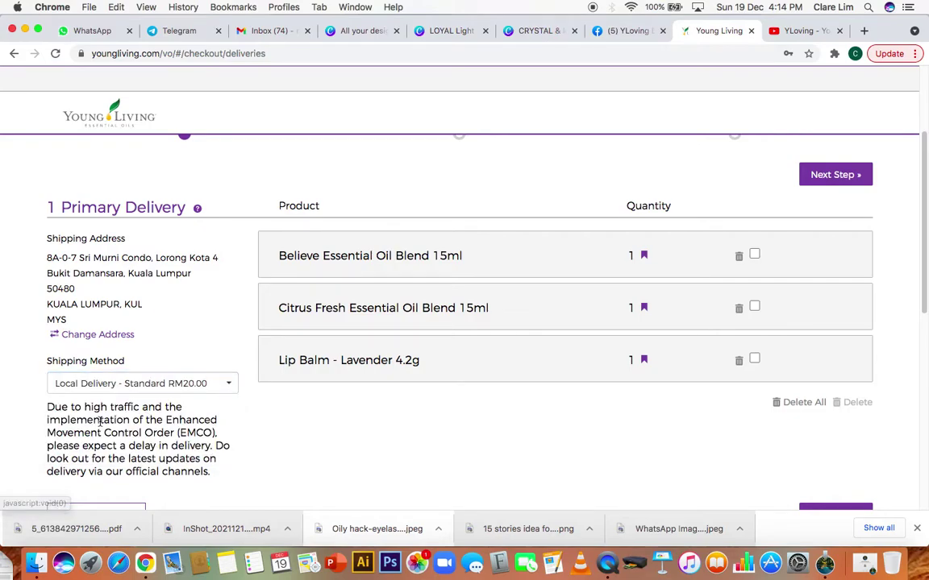
scroll(633, 439, "down", 2)
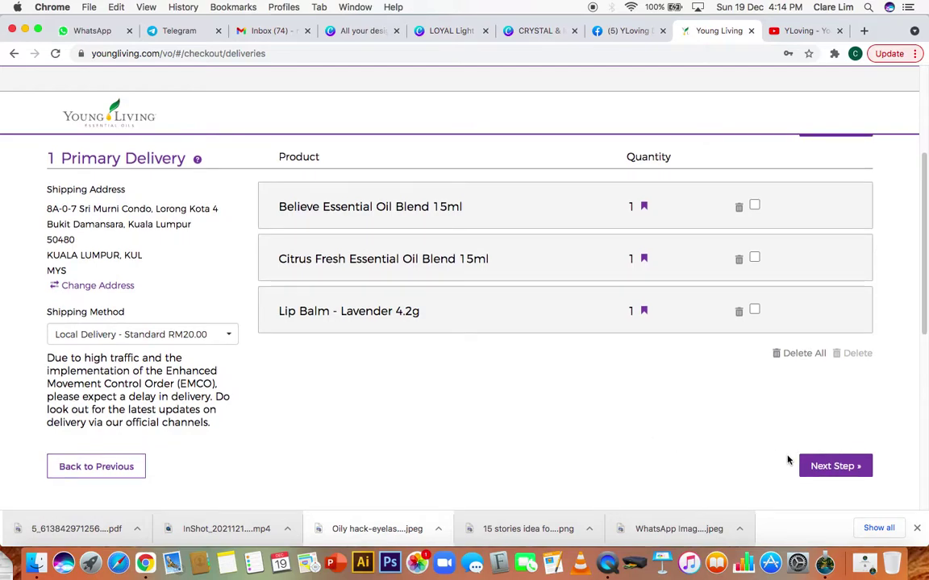
Step: Pay Believe, Citrus Fresh and Lip Balm with 58.25 rewards points, leaving RM20.00 on MasterCard
left_click(836, 467)
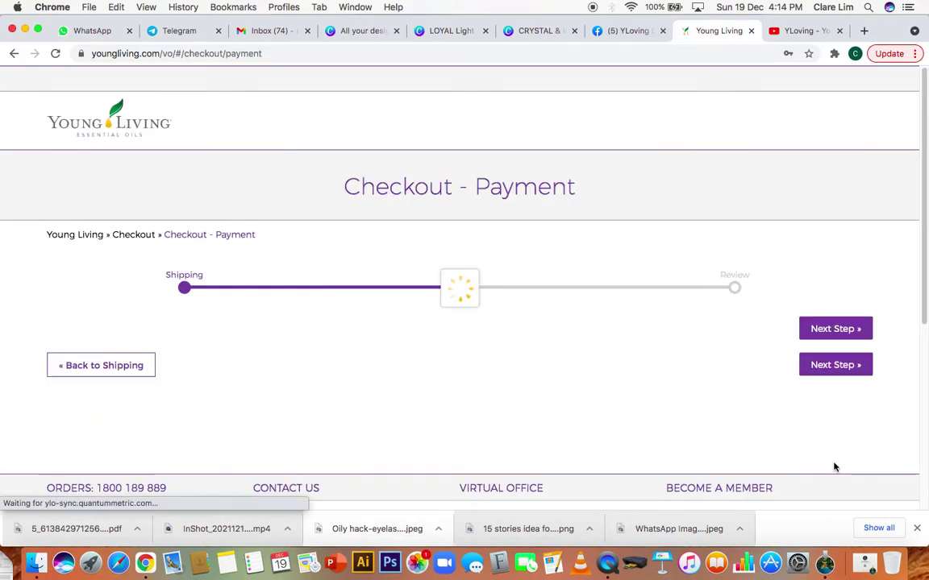
scroll(834, 467, "down", 4)
scroll(834, 467, "down", 3)
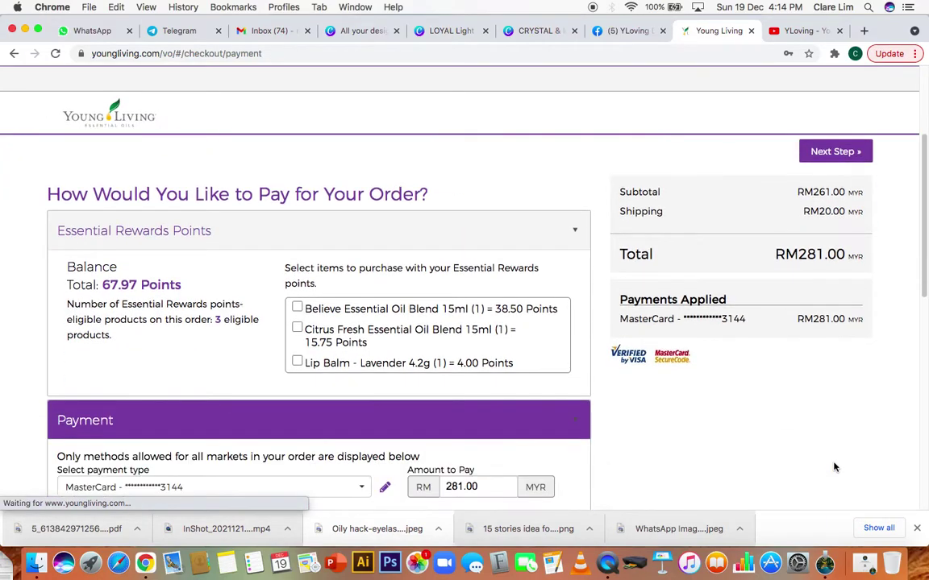
scroll(835, 467, "down", 1)
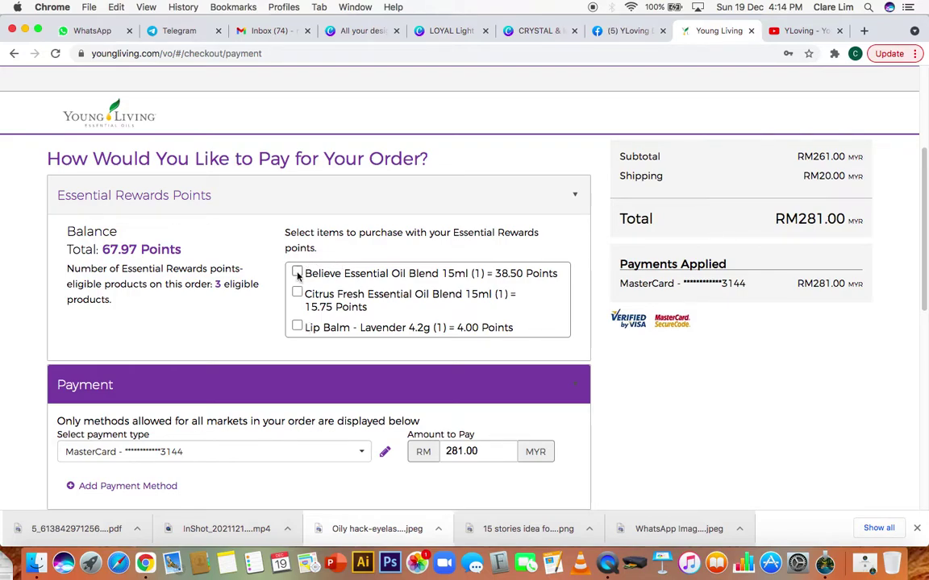
left_click(297, 274)
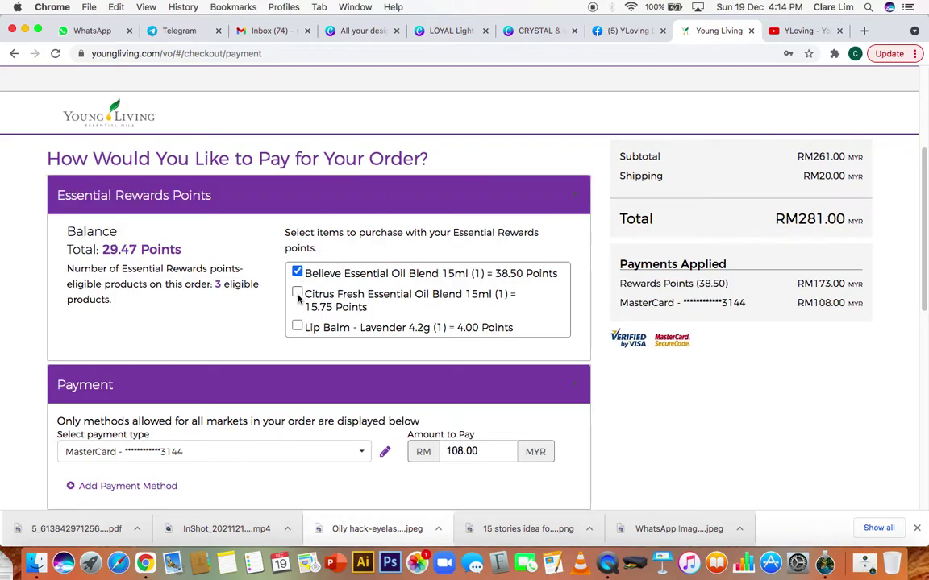
left_click(298, 294)
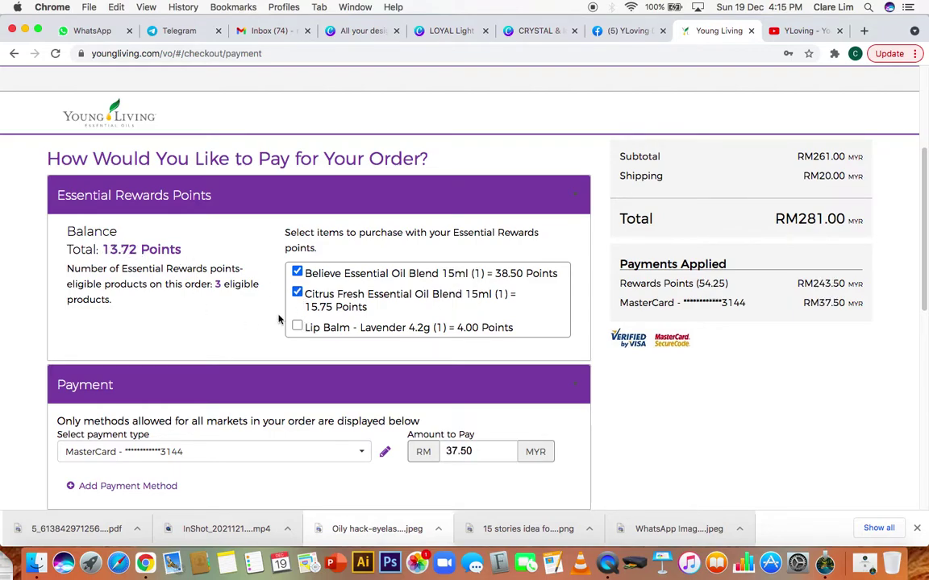
left_click(298, 328)
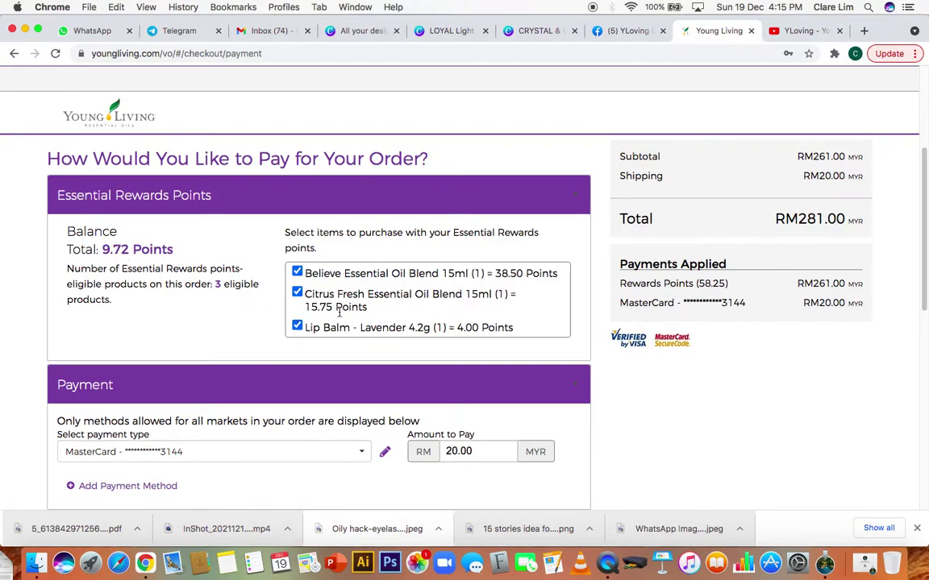
scroll(354, 310, "down", 1)
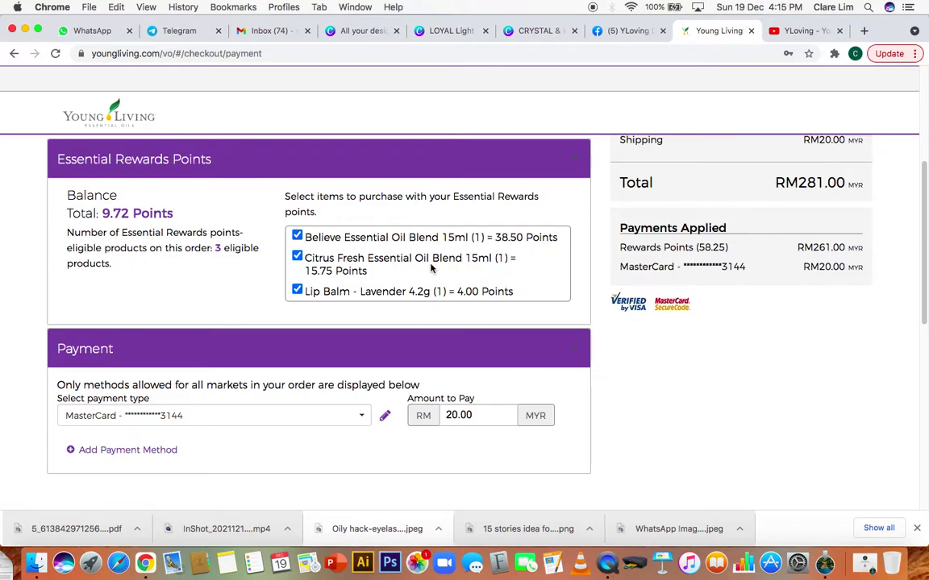
scroll(431, 267, "up", 2)
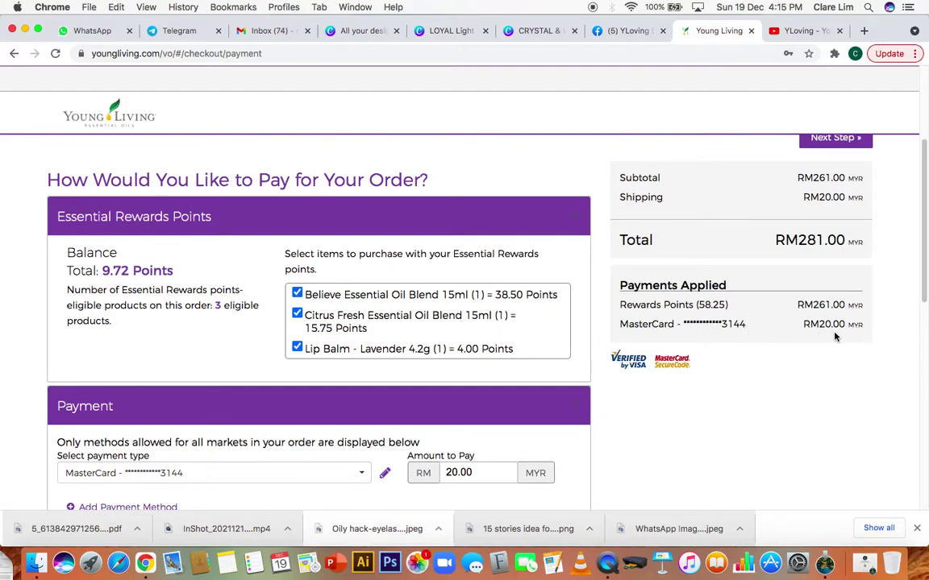
scroll(849, 339, "down", 1)
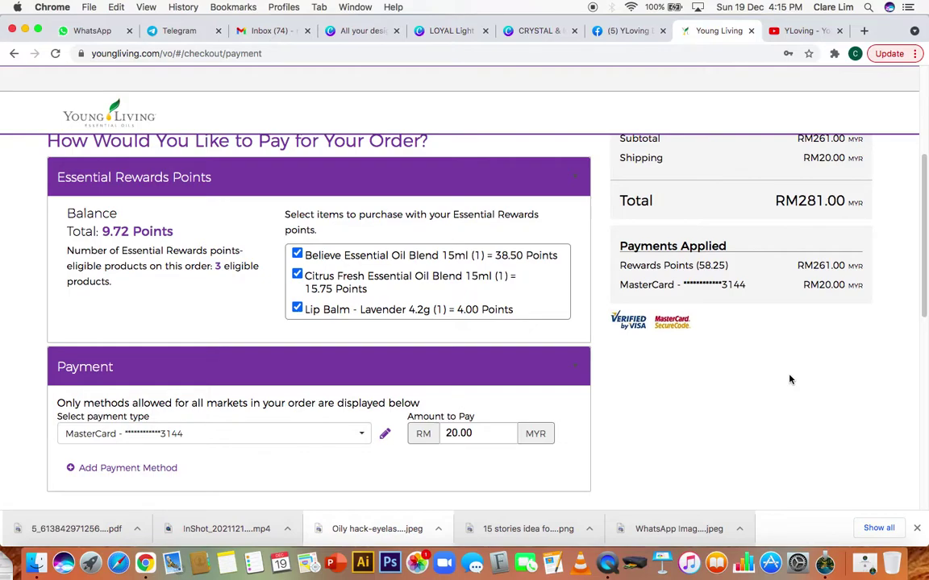
scroll(788, 380, "down", 2)
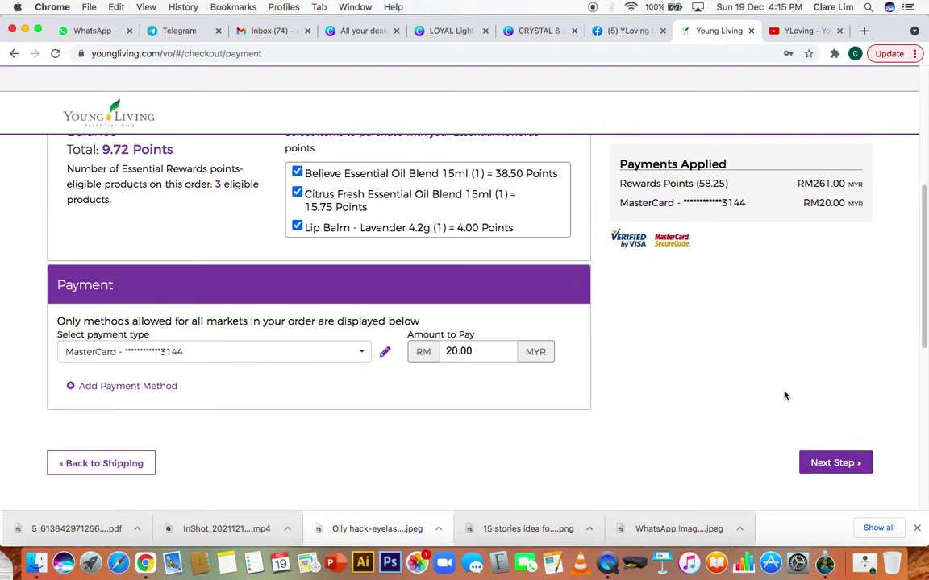
scroll(786, 395, "up", 3)
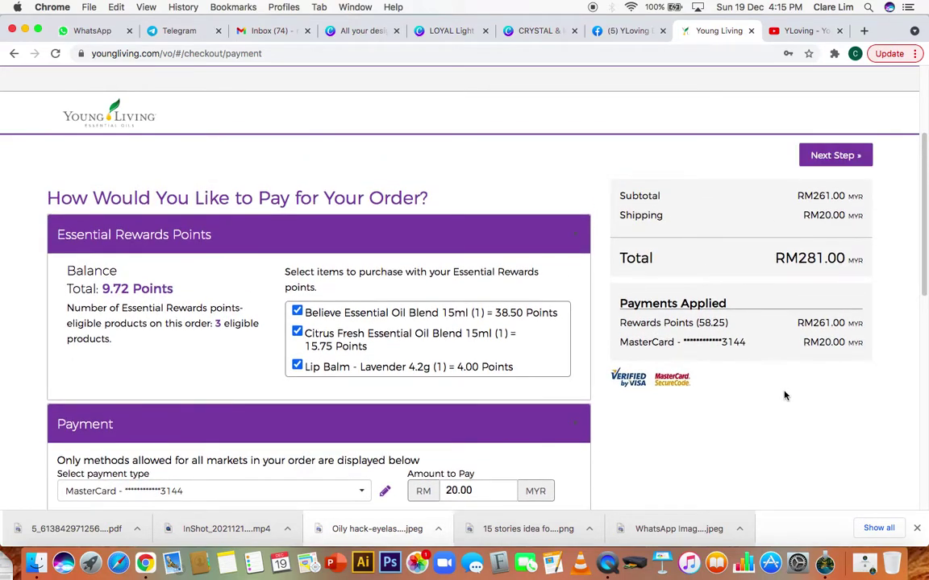
scroll(786, 395, "down", 5)
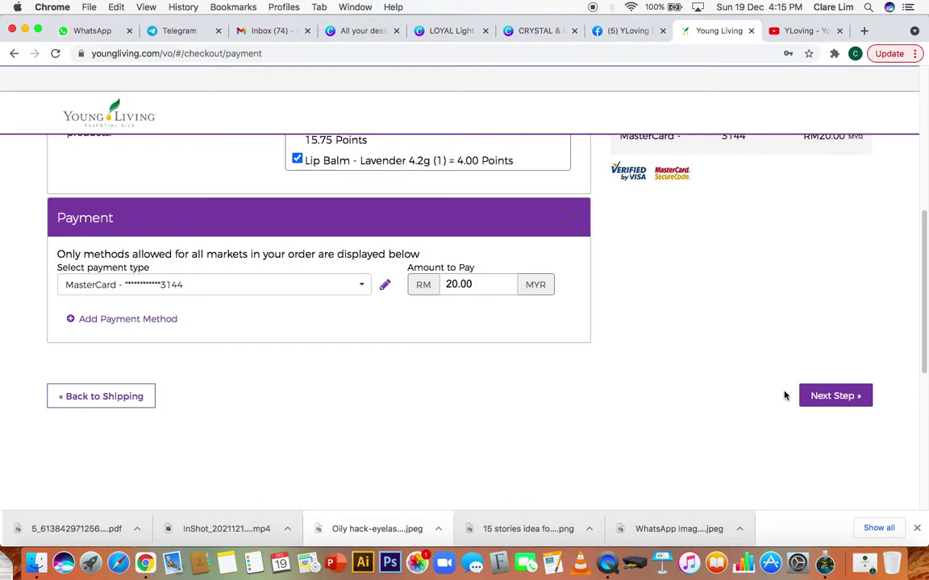
scroll(790, 355, "up", 5)
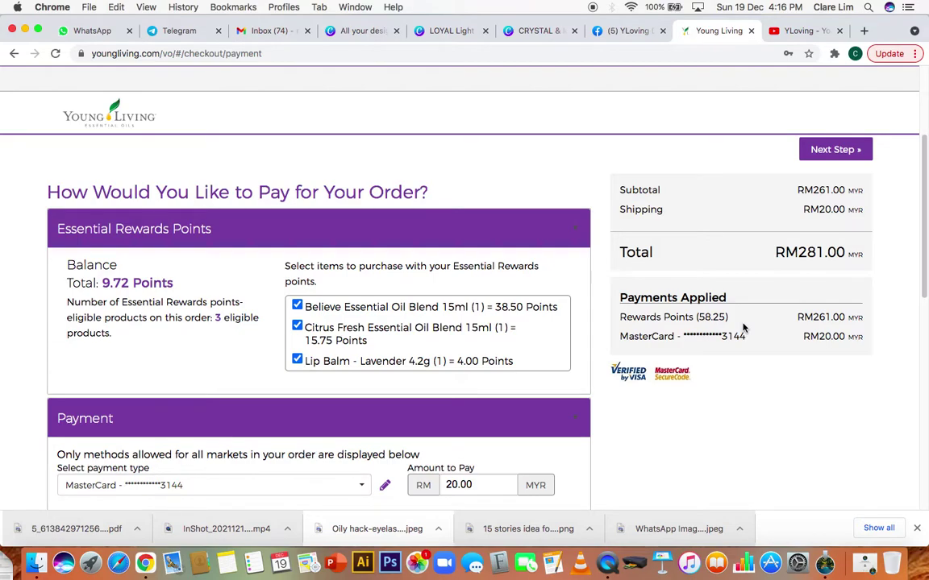
scroll(743, 328, "down", 4)
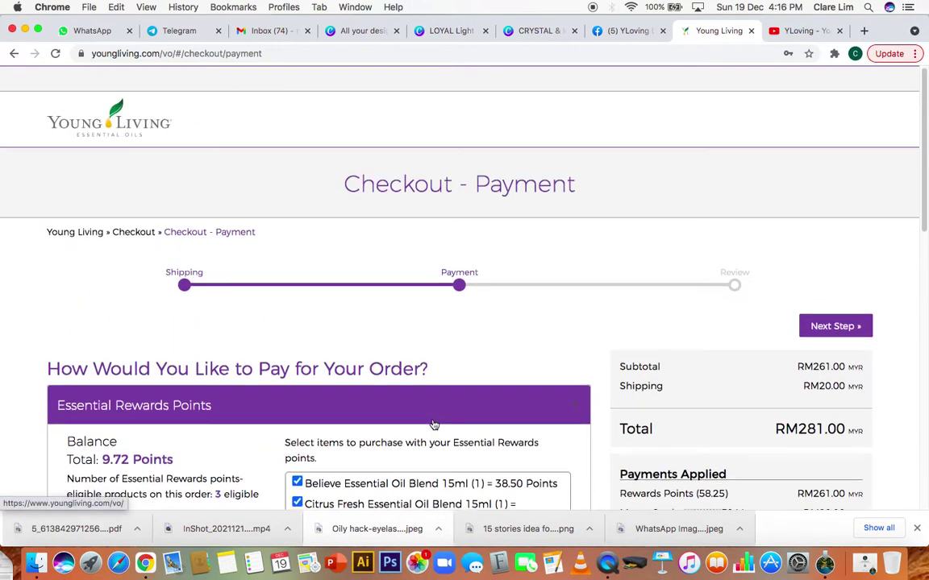
scroll(433, 422, "down", 10)
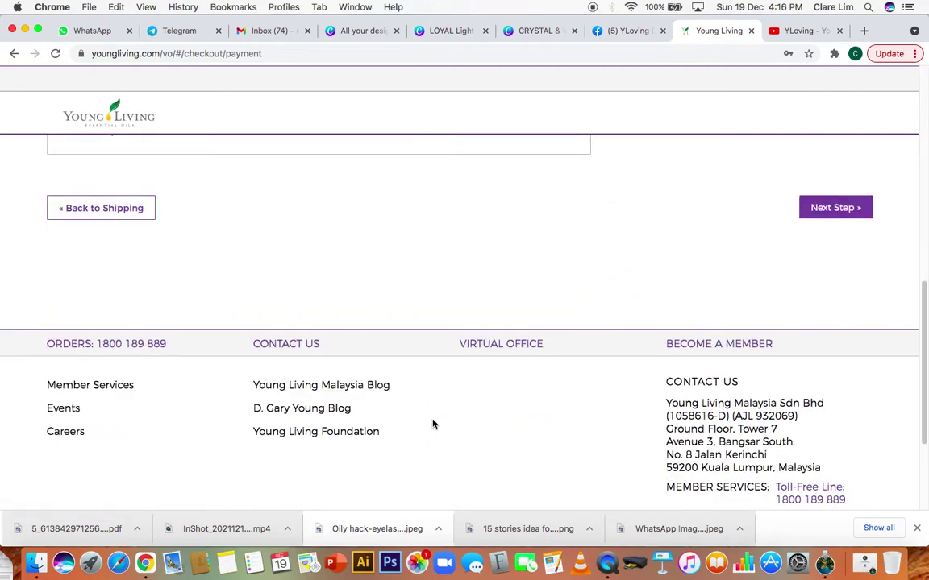
Step: Return to the shipping step and delete all three items from the delivery
left_click(133, 210)
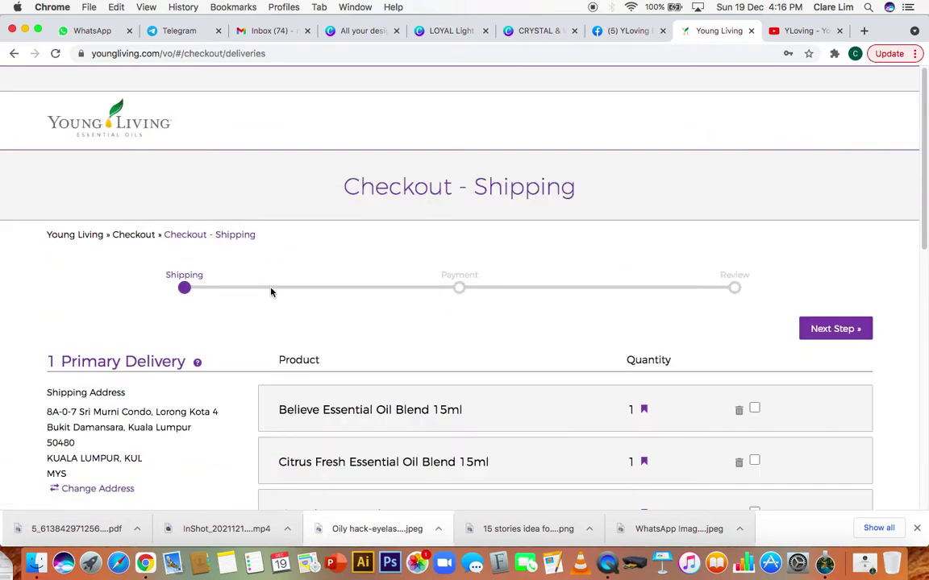
scroll(271, 292, "down", 4)
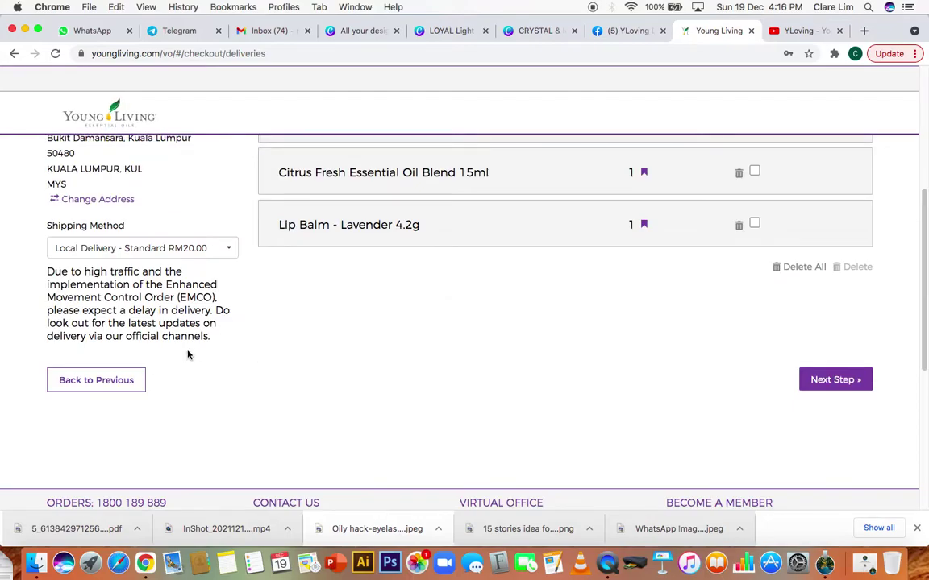
scroll(362, 376, "up", 2)
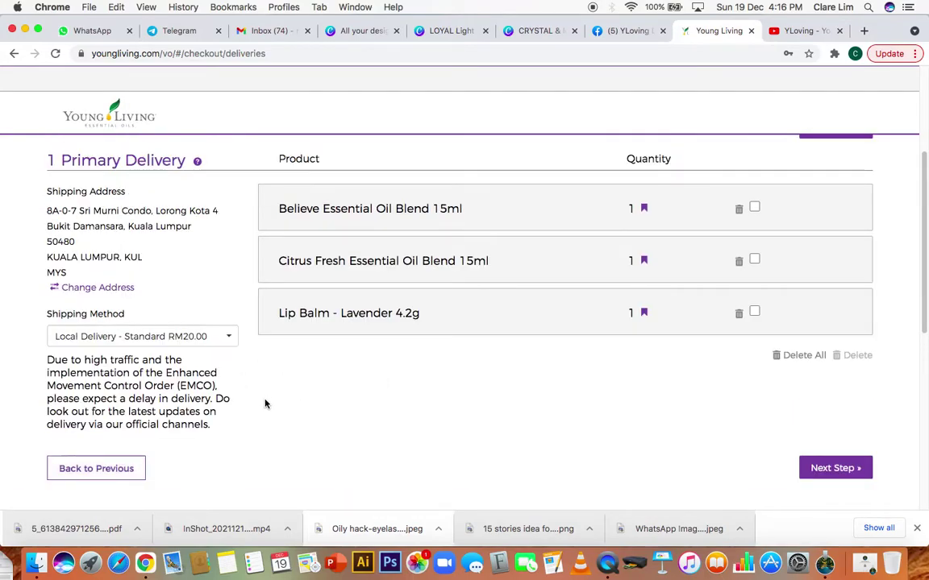
left_click(805, 360)
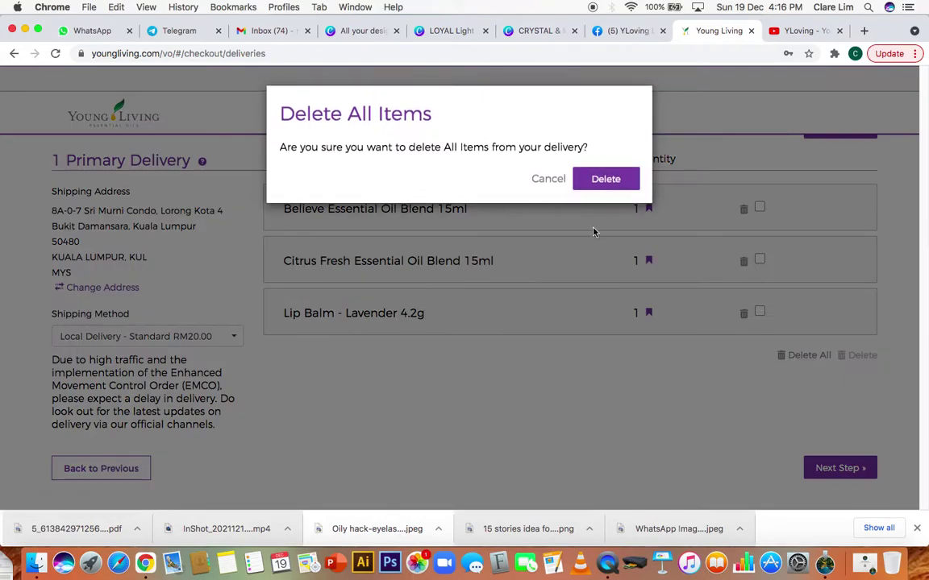
left_click(609, 175)
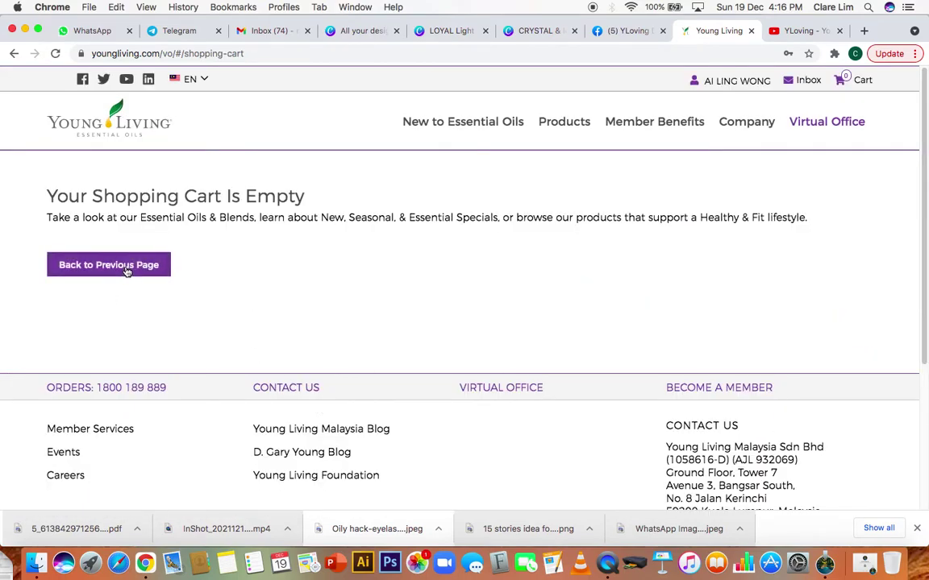
Step: Leave the empty cart and return to the Standard Order page
left_click(126, 270)
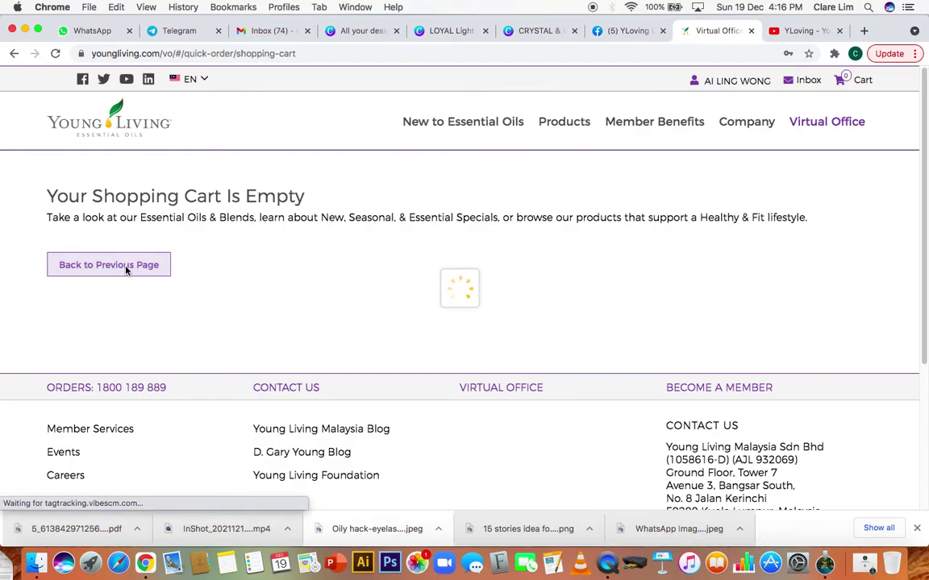
scroll(354, 426, "down", 3)
scroll(355, 426, "up", 3)
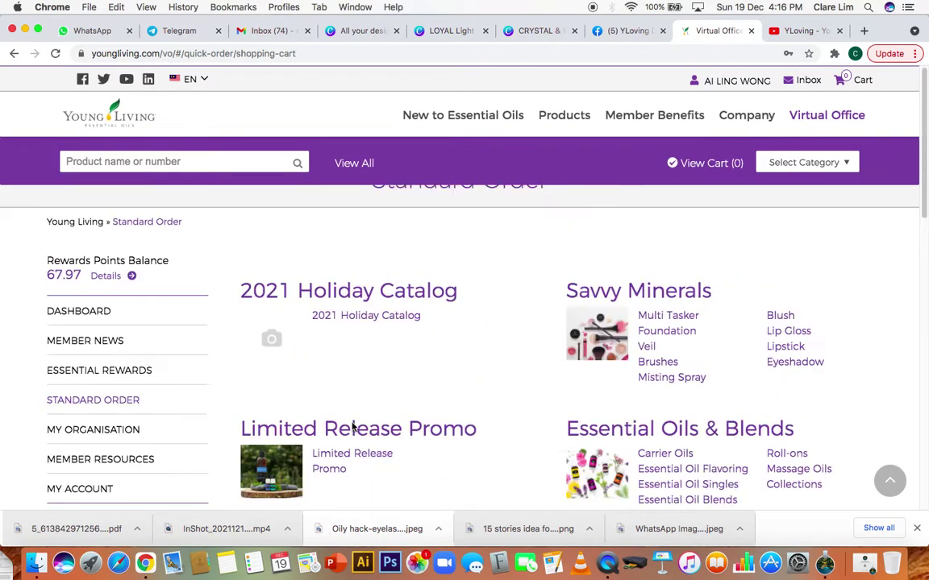
Step: Show the Rewards Points History with Monthly Order Points of 25.70 and 42.27 totalling 67.97
left_click(108, 277)
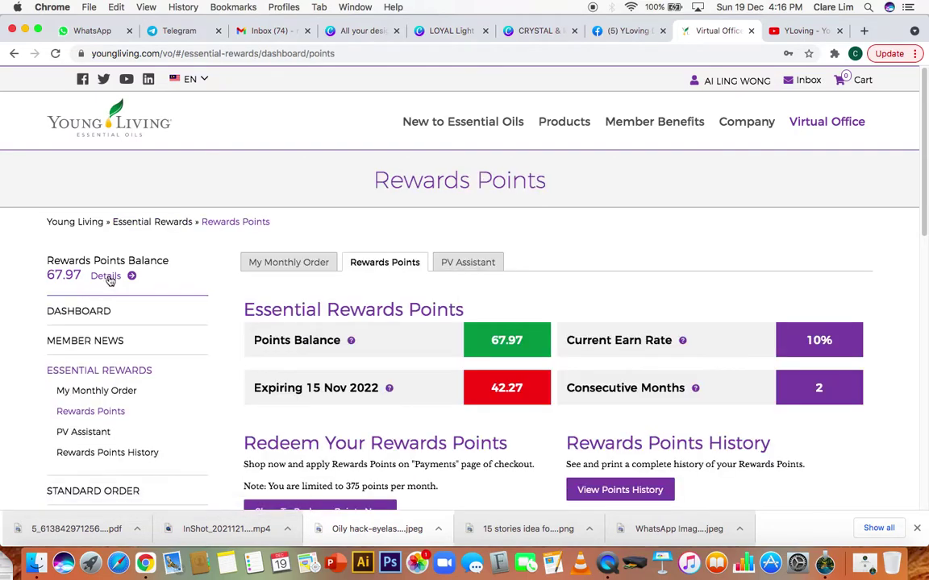
scroll(570, 388, "down", 1)
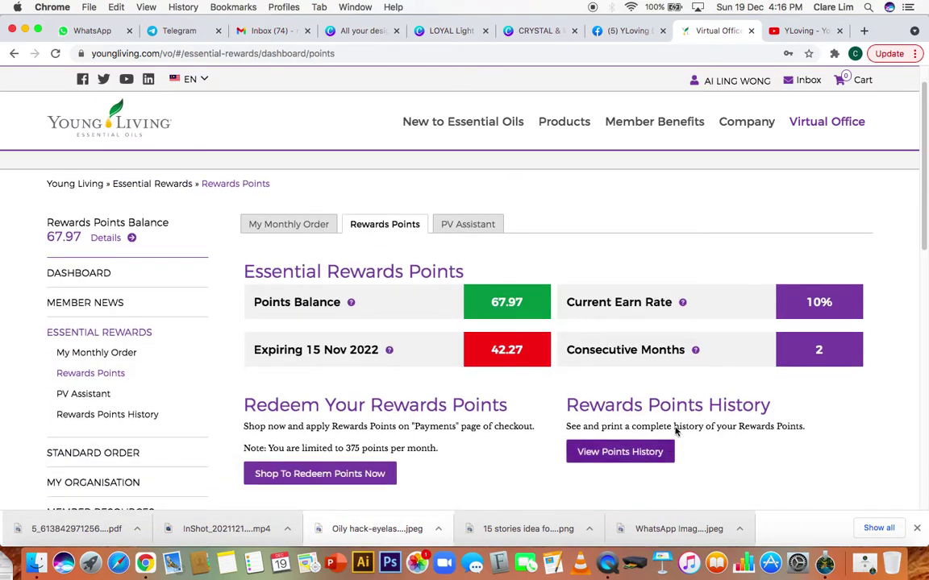
left_click(620, 452)
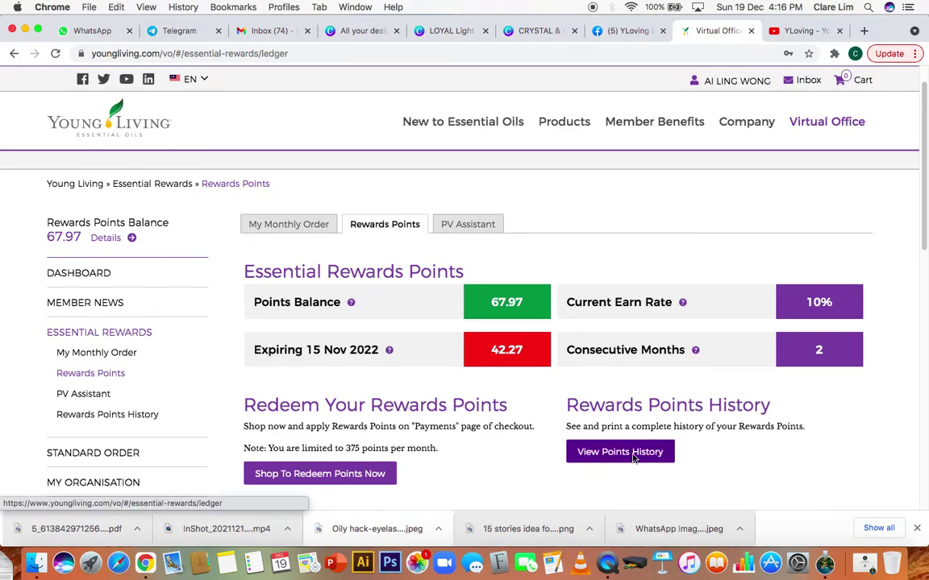
scroll(633, 458, "down", 1)
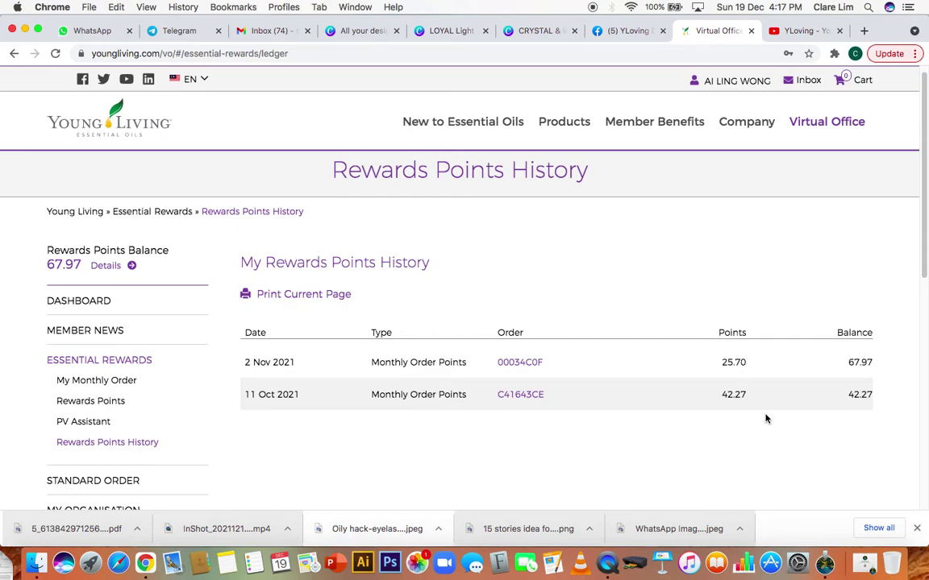
scroll(766, 418, "up", 1)
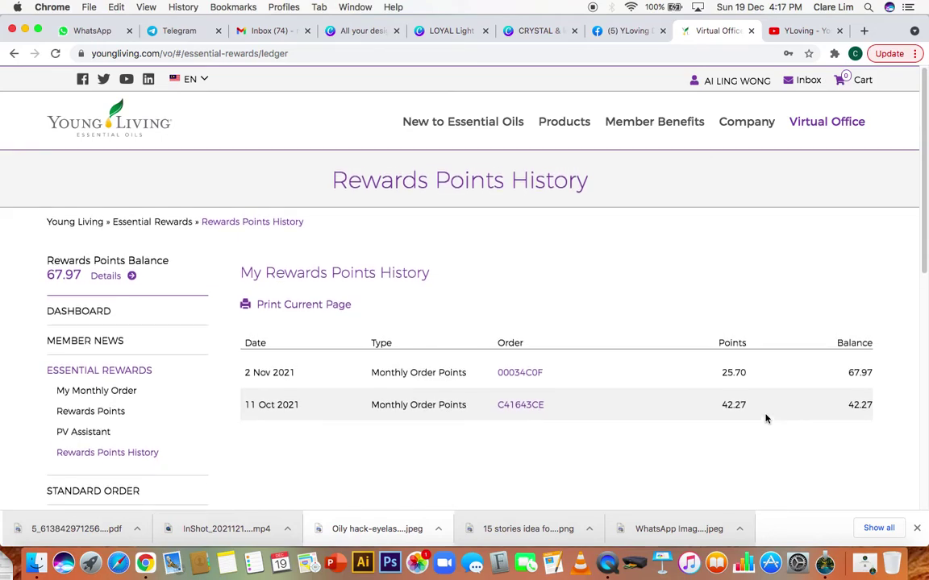